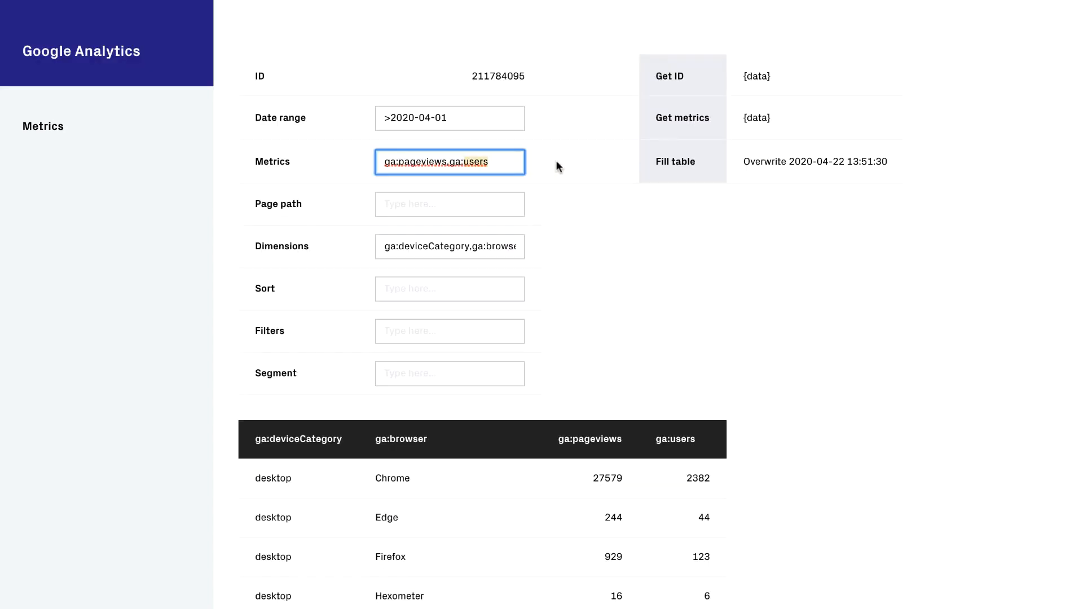
Step: Replace the users metric with bounceRate in the Metrics field and apply it
text(bounceRate)
key(Return)
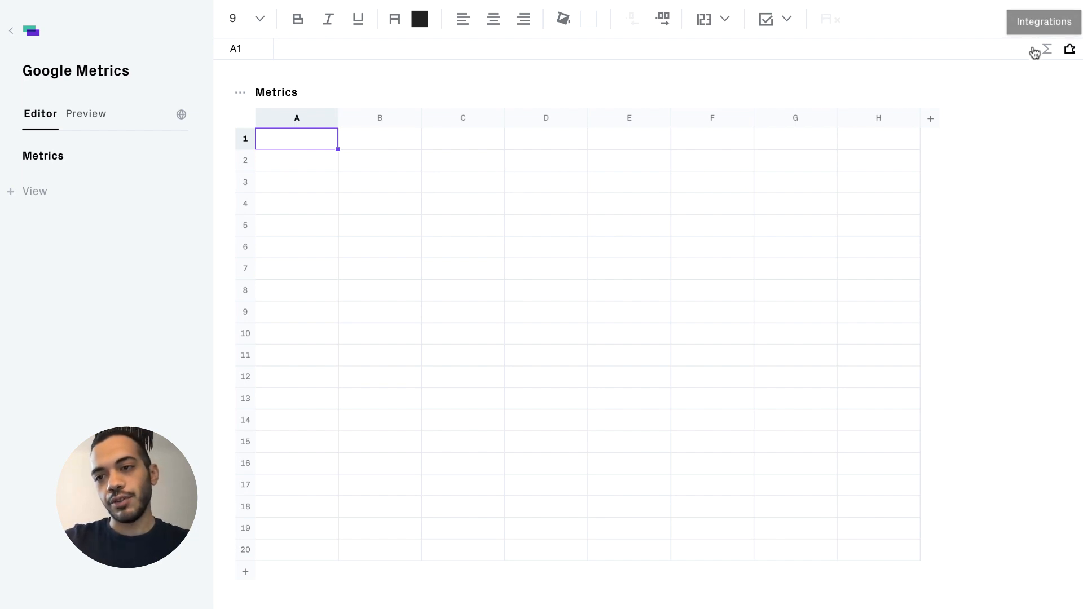
Step: Search the integrations for Google Analytics and open its details
click(1070, 50)
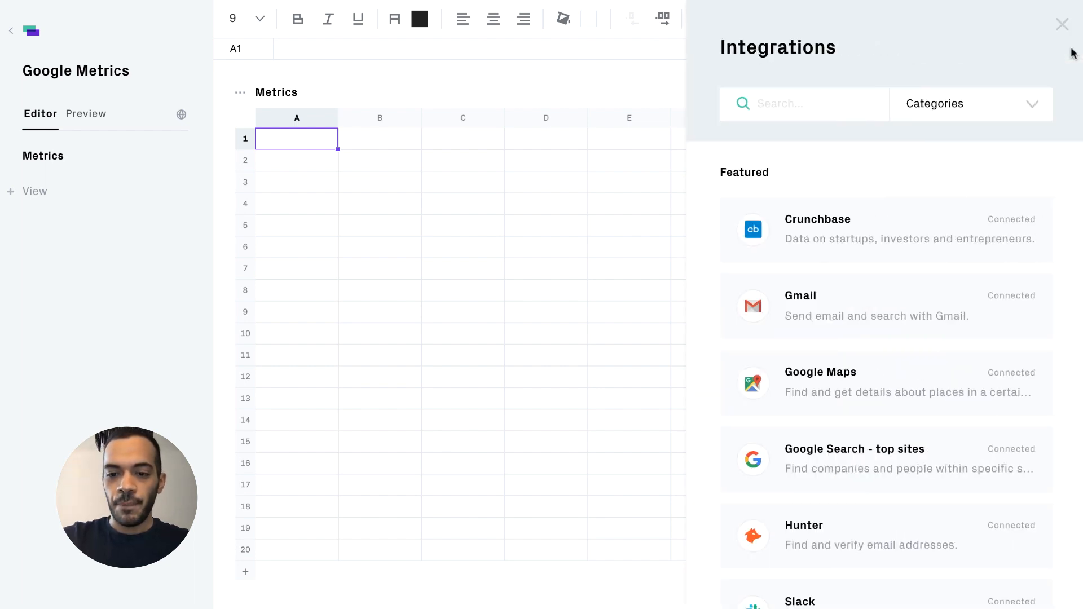
text(Google Analyt)
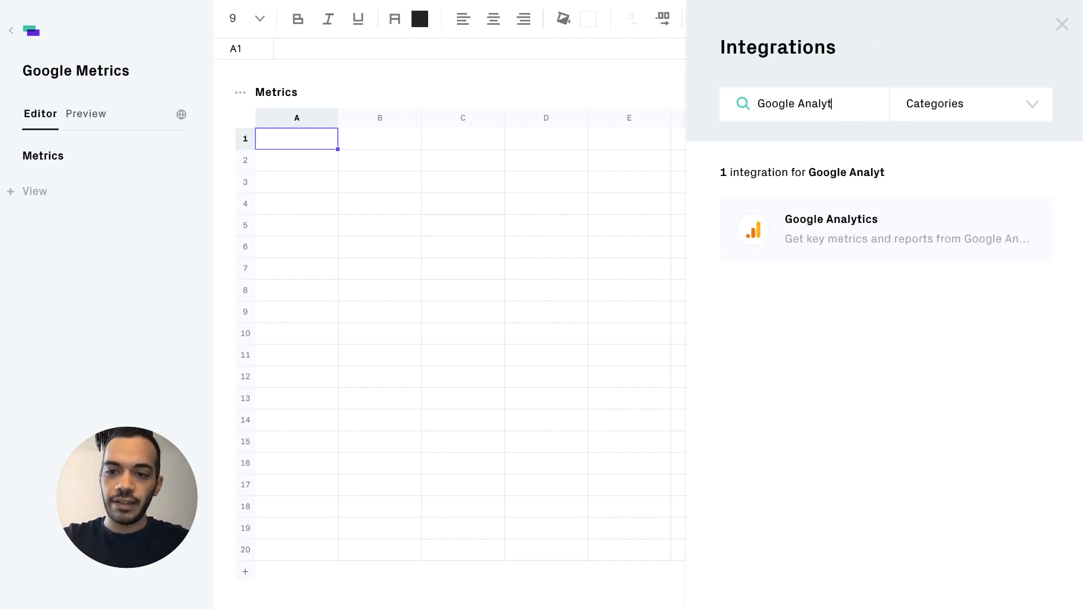
text(ics)
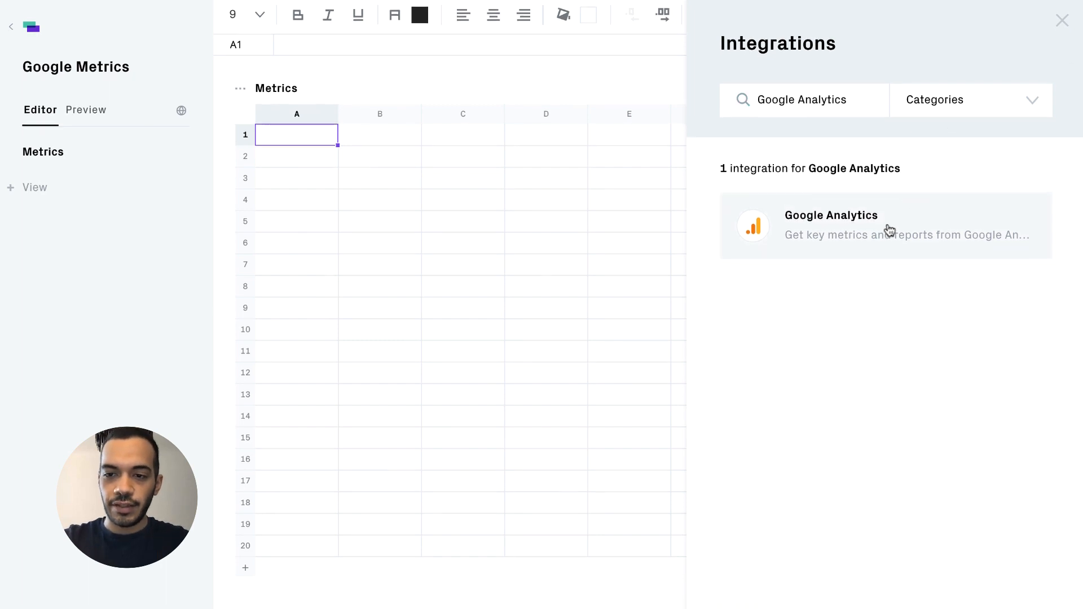
click(889, 231)
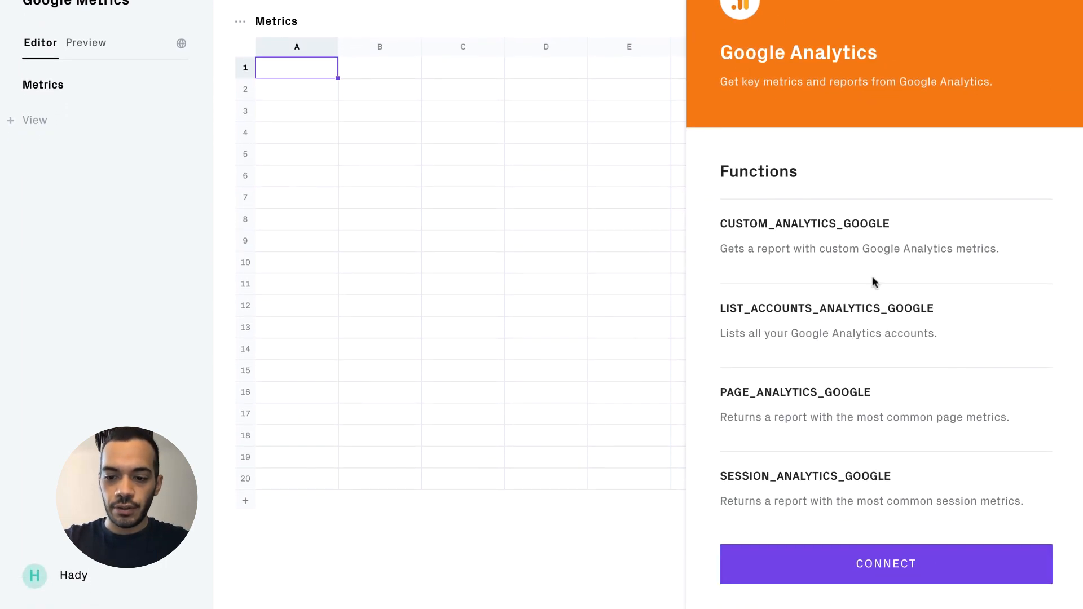
Step: Connect the Google Analytics integration with a Google account and allow access to its Analytics data
click(898, 562)
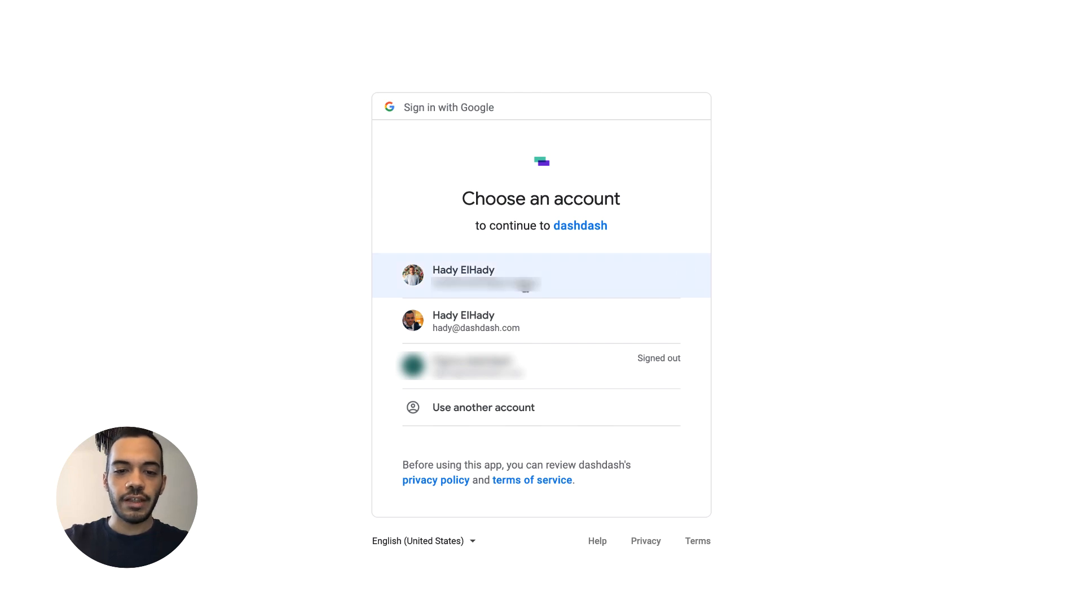
click(522, 276)
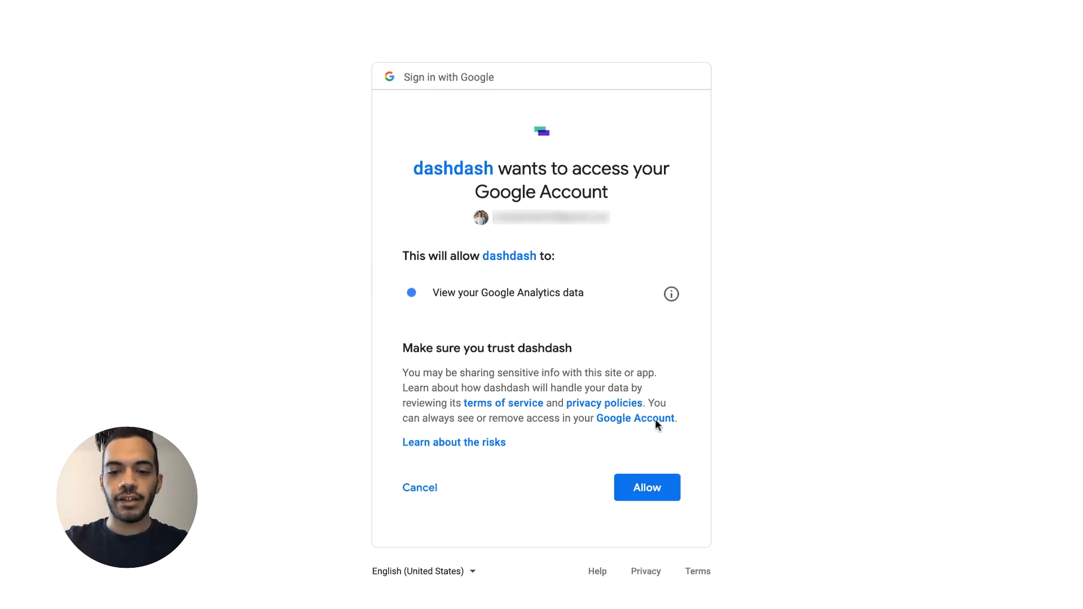
click(658, 482)
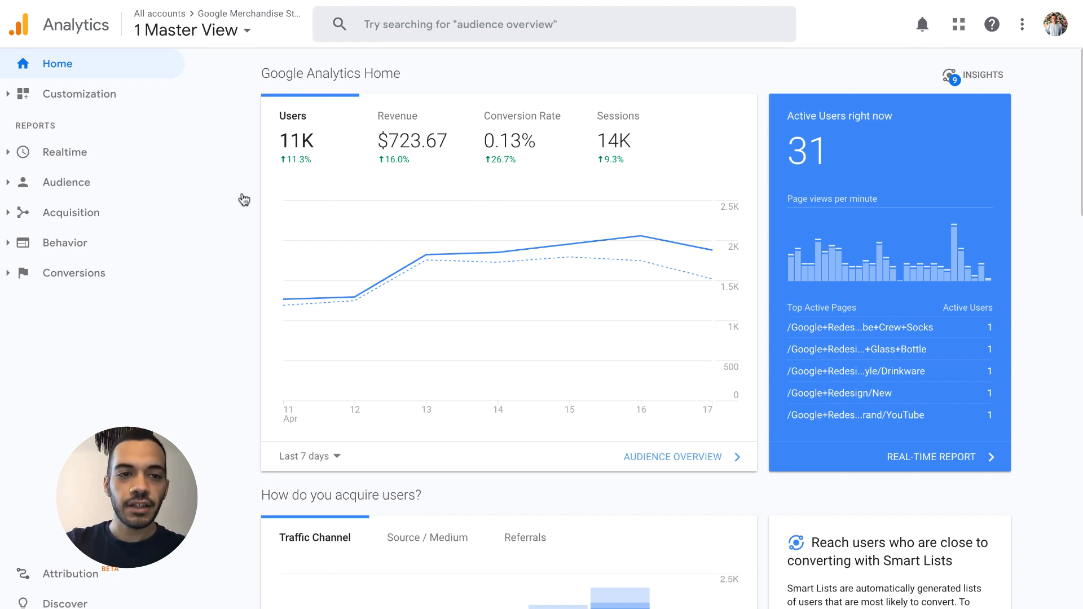
Step: Look up the 1 Master View's ID in Google Analytics and enter it in cell B1 of the Metrics sheet
click(207, 31)
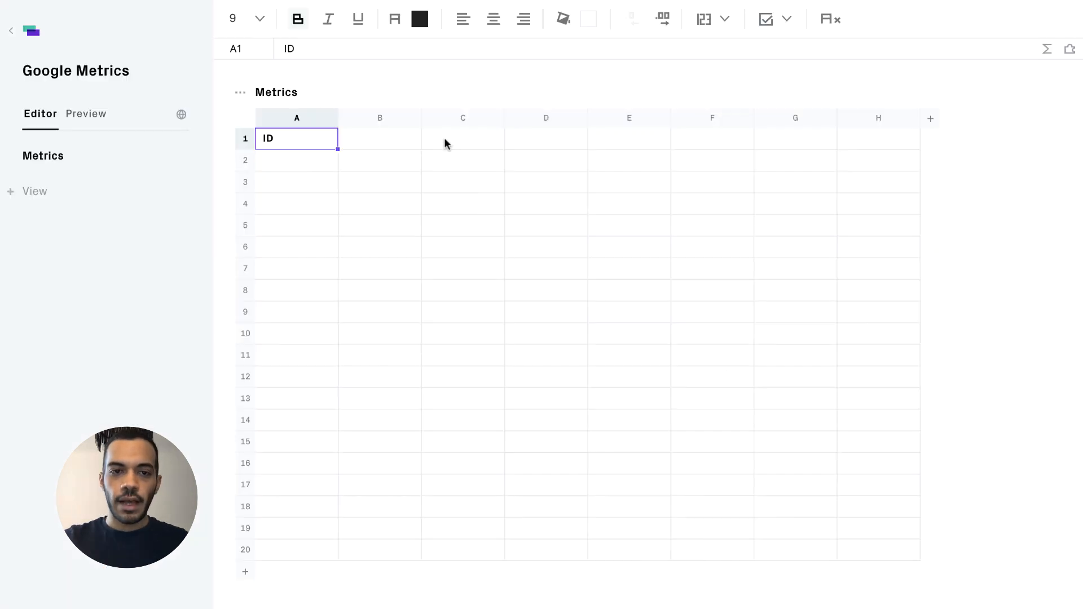
click(388, 137)
text(92320289)
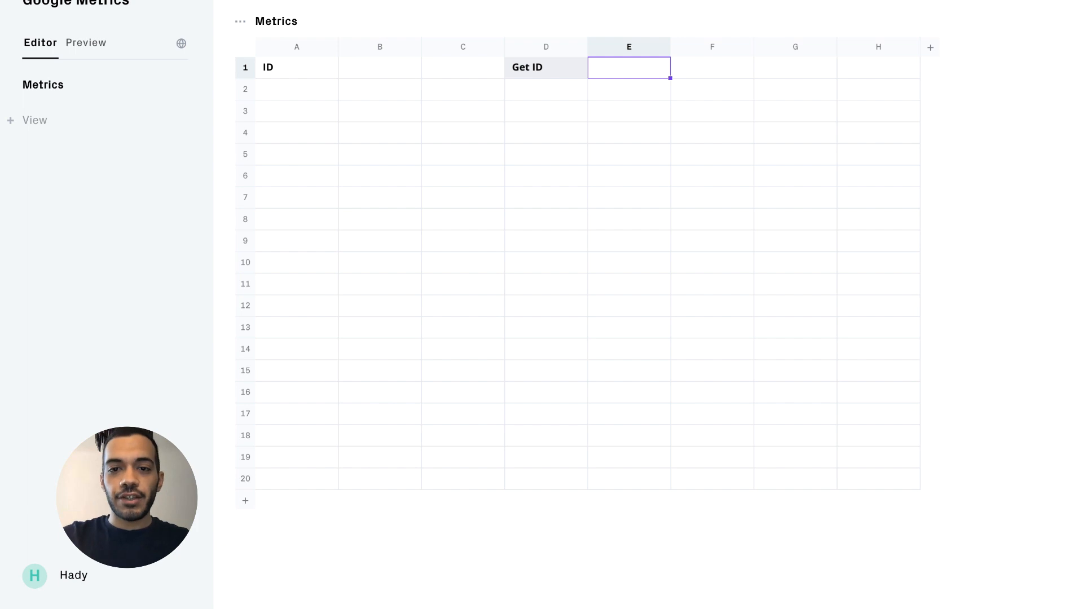
Step: Enter the LIST_ACCOUNTS_ANALYTICS_GOOGLE formula in cell E1, beside the Get ID label
text(=LIST)
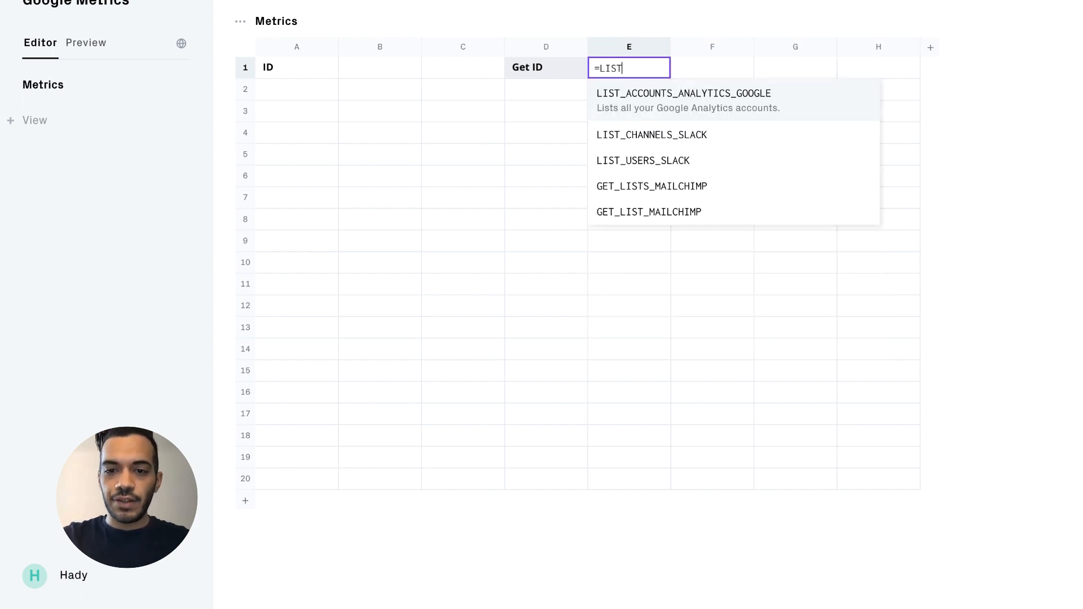
click(718, 104)
key(Return)
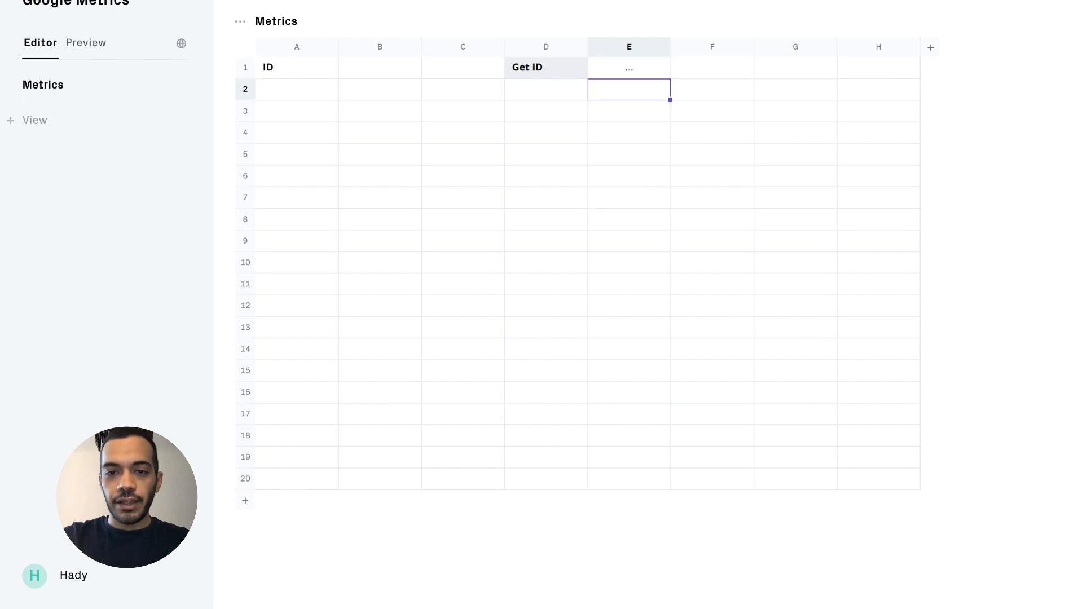
Step: Inspect the account data in E1, expanding the Demo Account down to its Google Merchandise Store web property
click(659, 68)
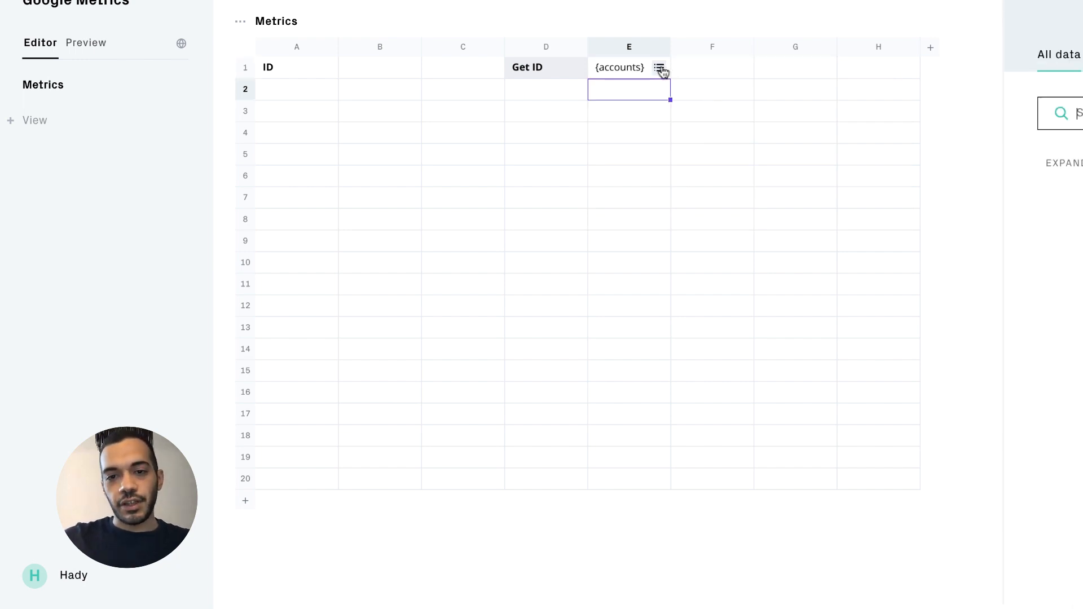
click(738, 257)
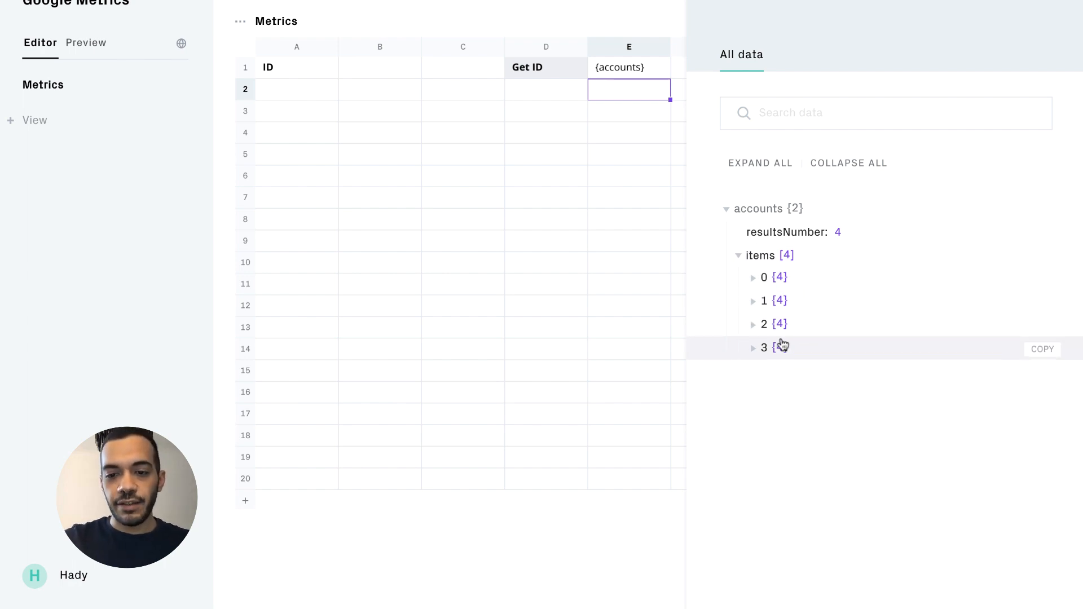
click(754, 326)
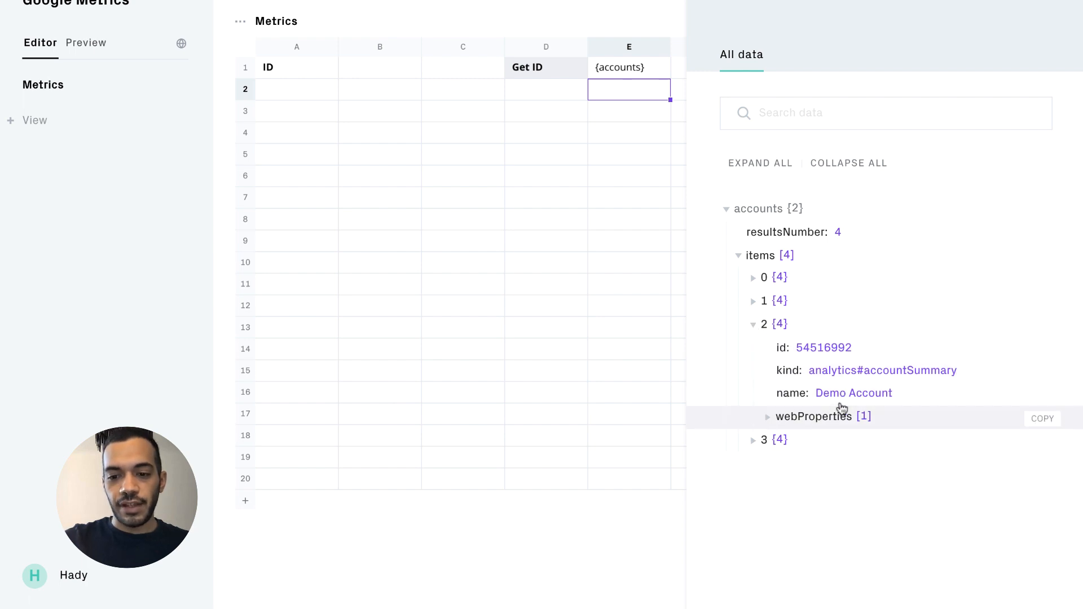
click(768, 419)
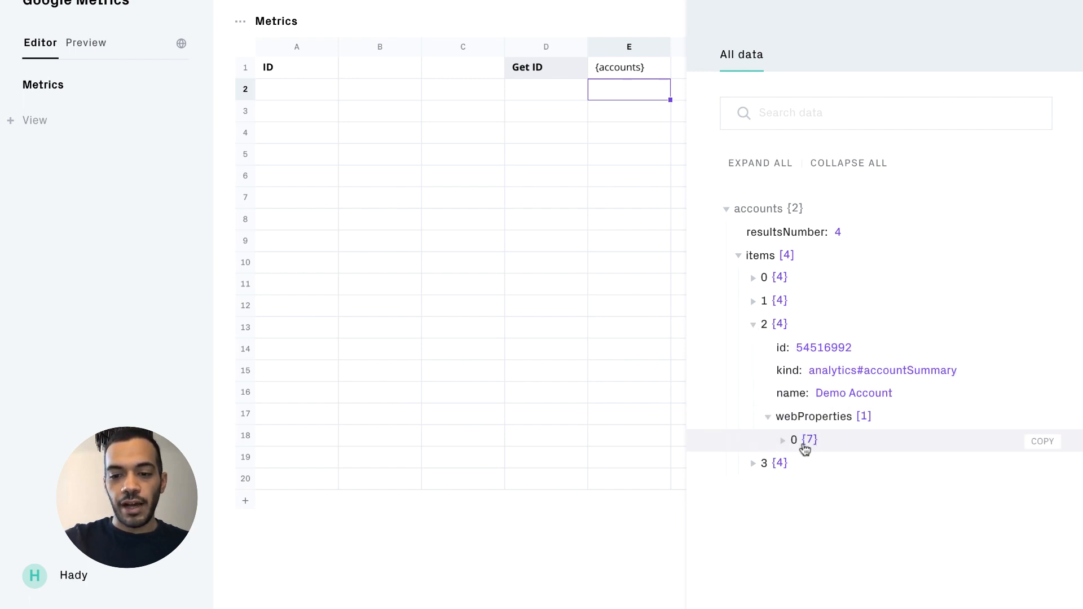
click(785, 444)
scroll(906, 469, down, 1)
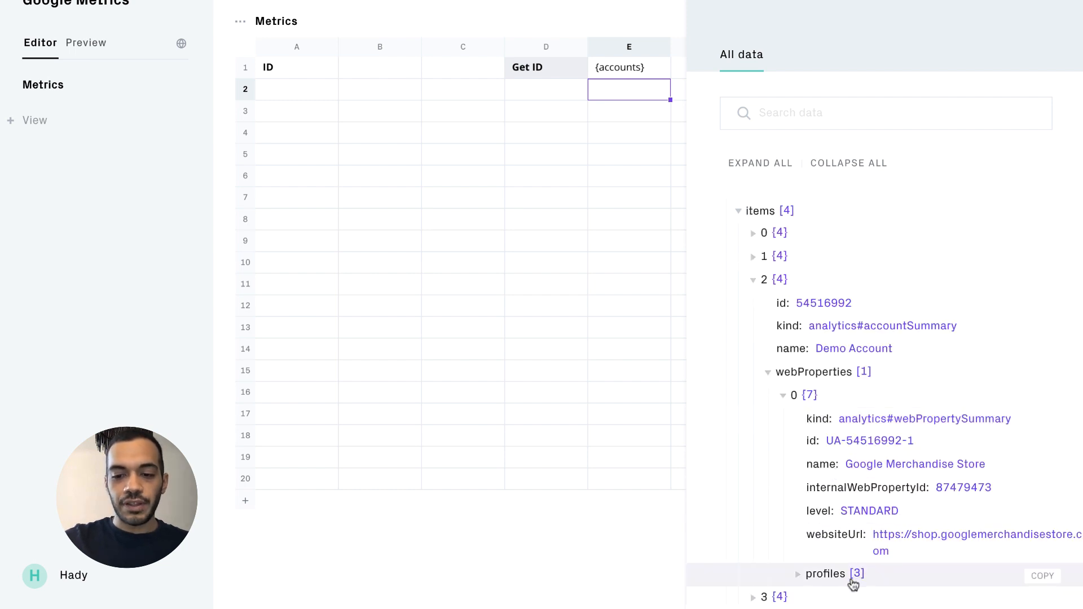
Step: Expand the web property's profiles and examine the IDs and names of profiles 0, 1 and 2
click(804, 583)
scroll(805, 570, down, 1)
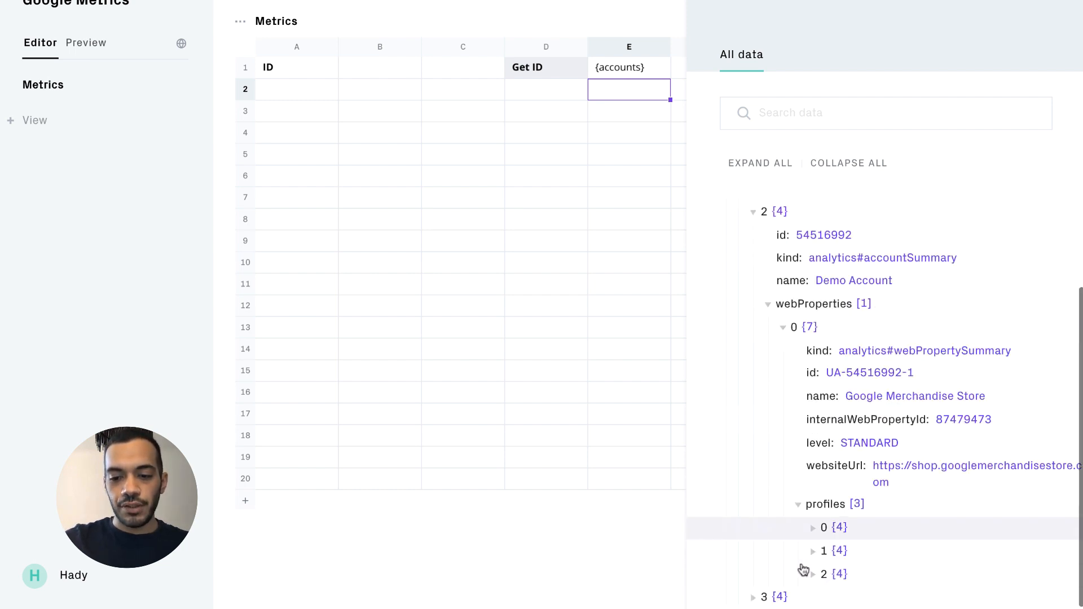
click(813, 529)
scroll(813, 536, down, 2)
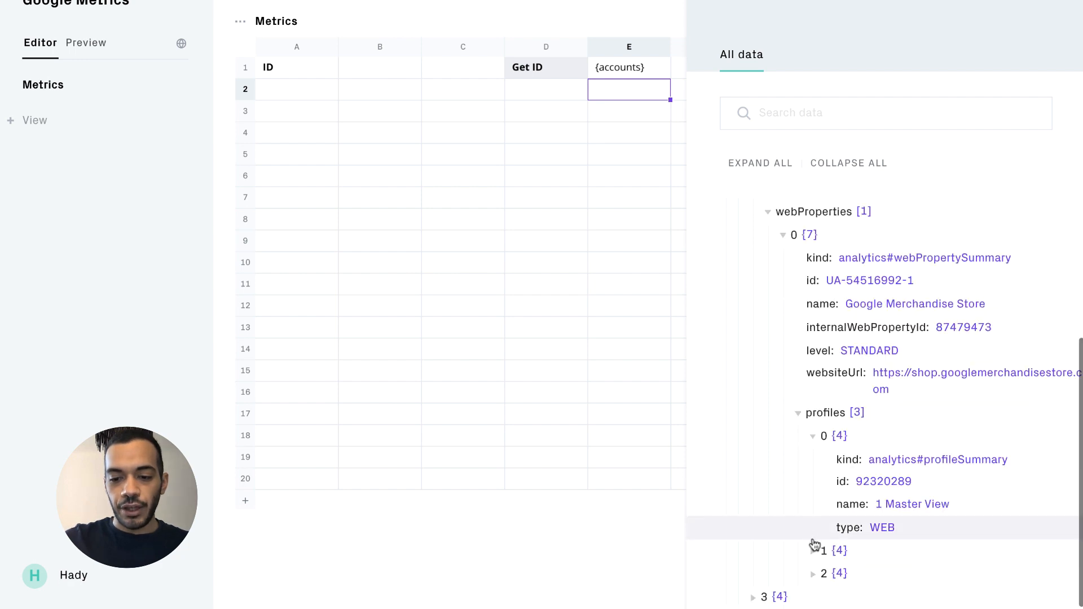
click(814, 559)
scroll(812, 561, down, 2)
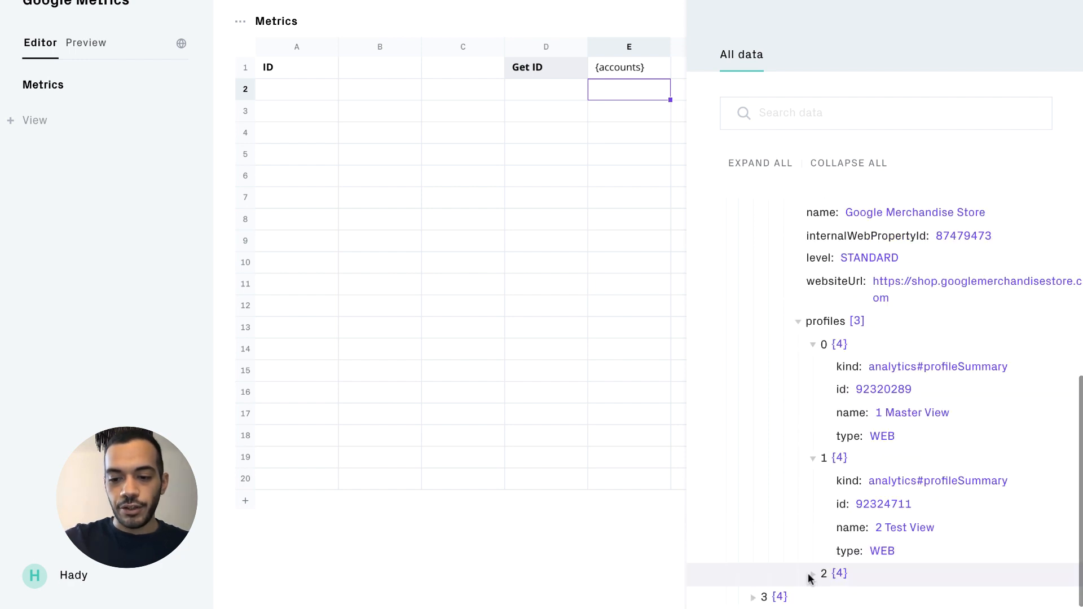
click(811, 579)
scroll(810, 576, down, 2)
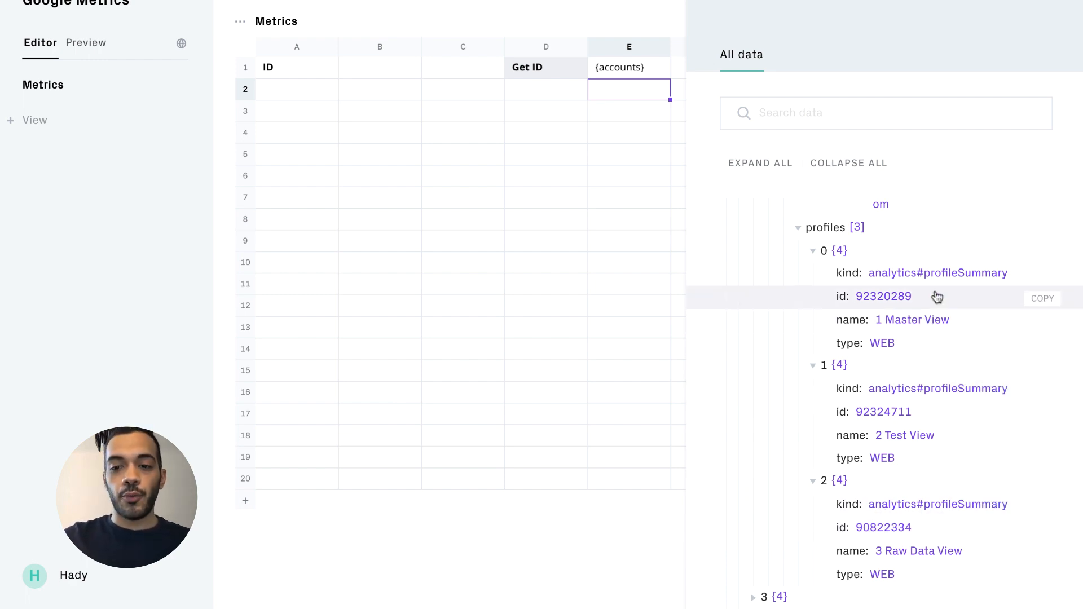
Step: Copy the ID of the 1 Master View profile and paste it into cell B1
click(1042, 302)
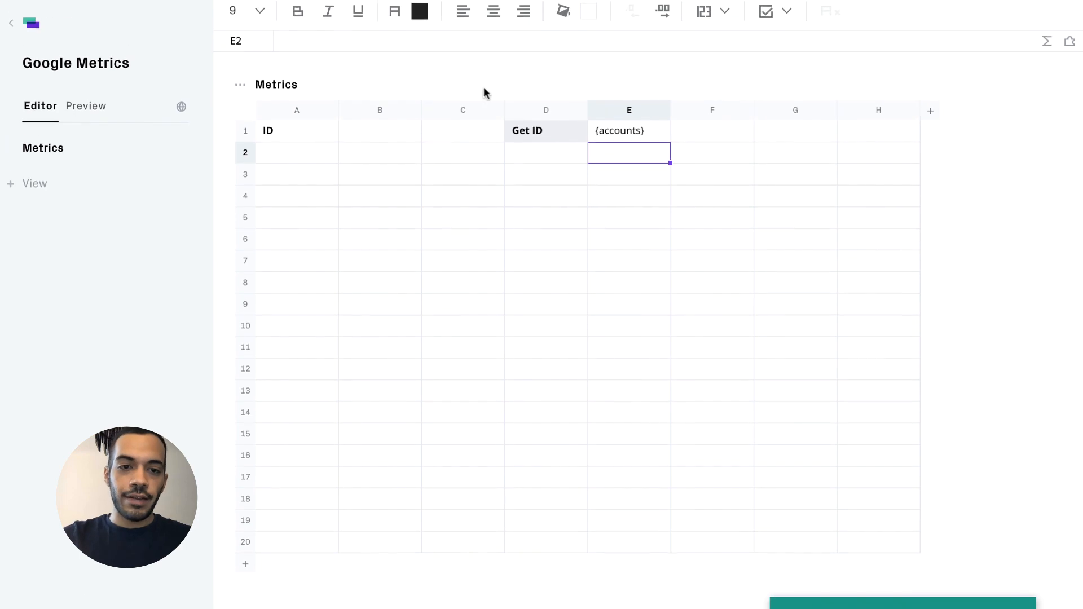
click(397, 141)
key(ctrl+v)
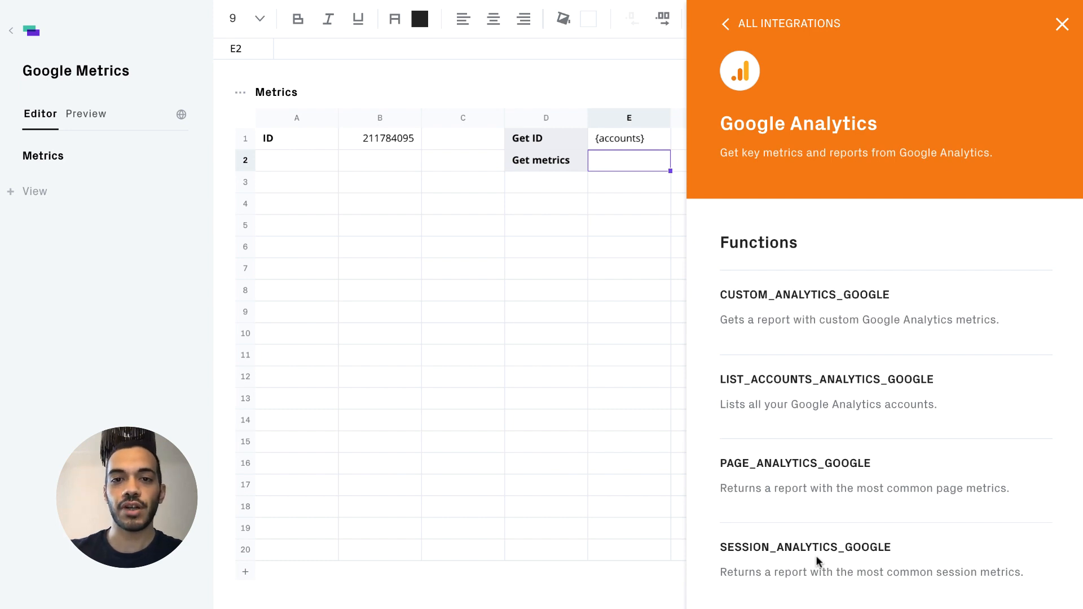
Step: Review the CUSTOM_ANALYTICS_GOOGLE function in E2, going through its argument descriptions from id to segment with placeholder commas, then remove them
click(878, 299)
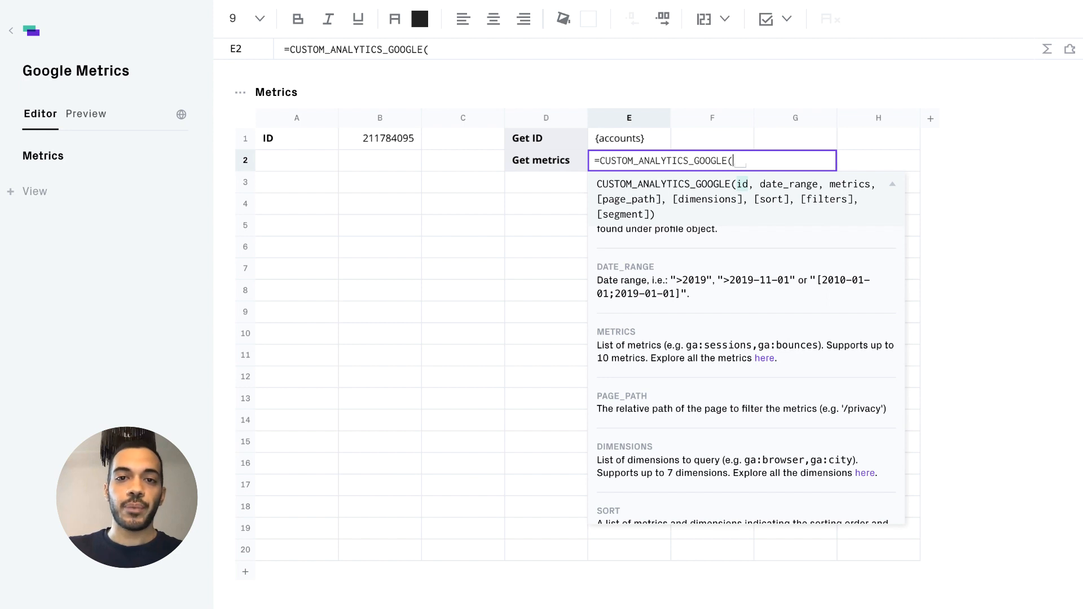
text(,)
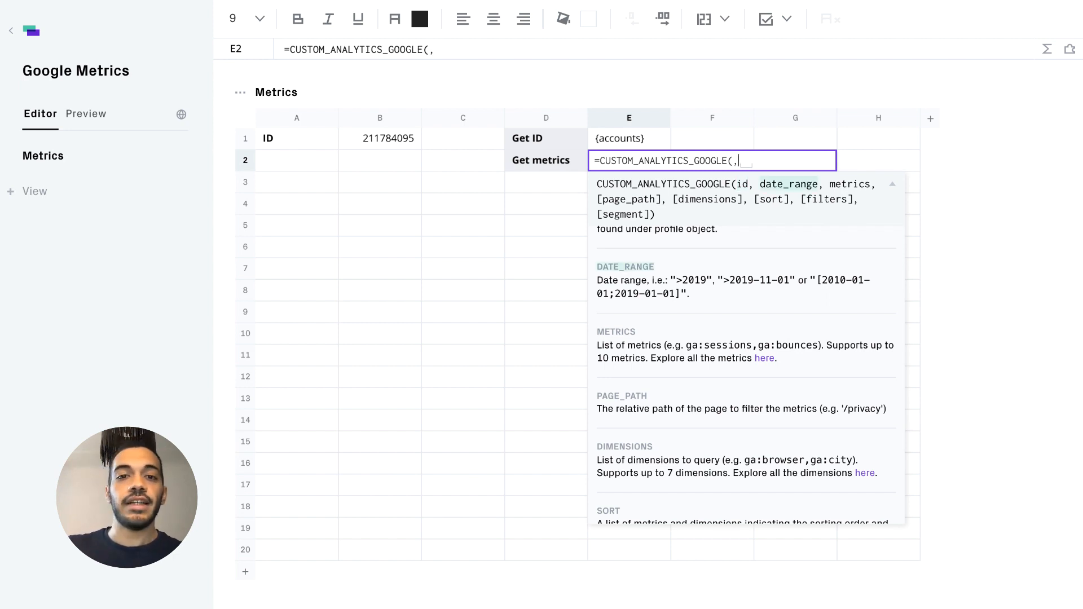
text(,)
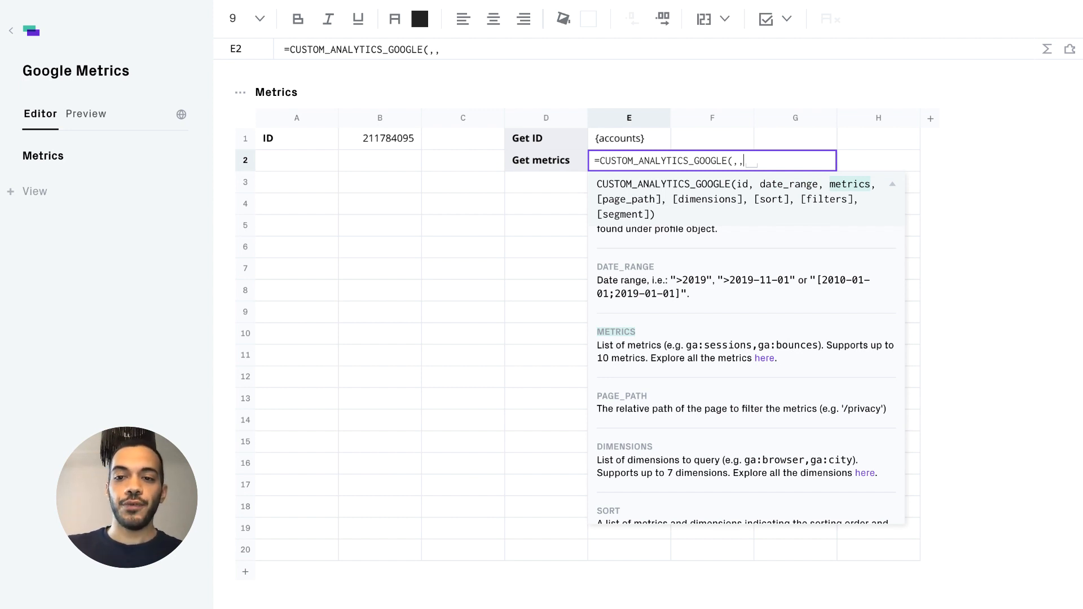
text(,)
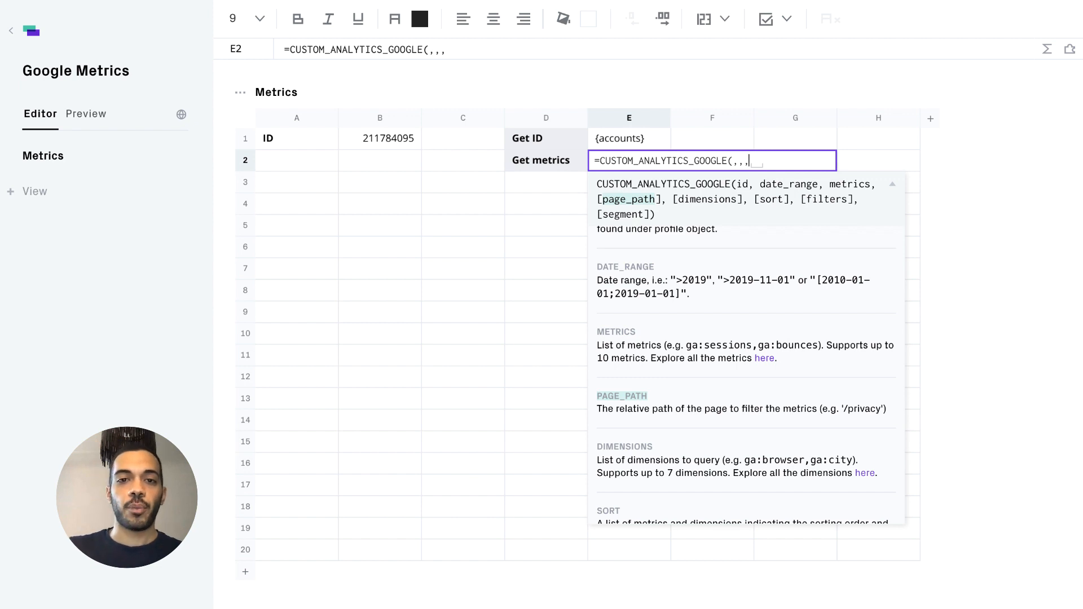
text(,)
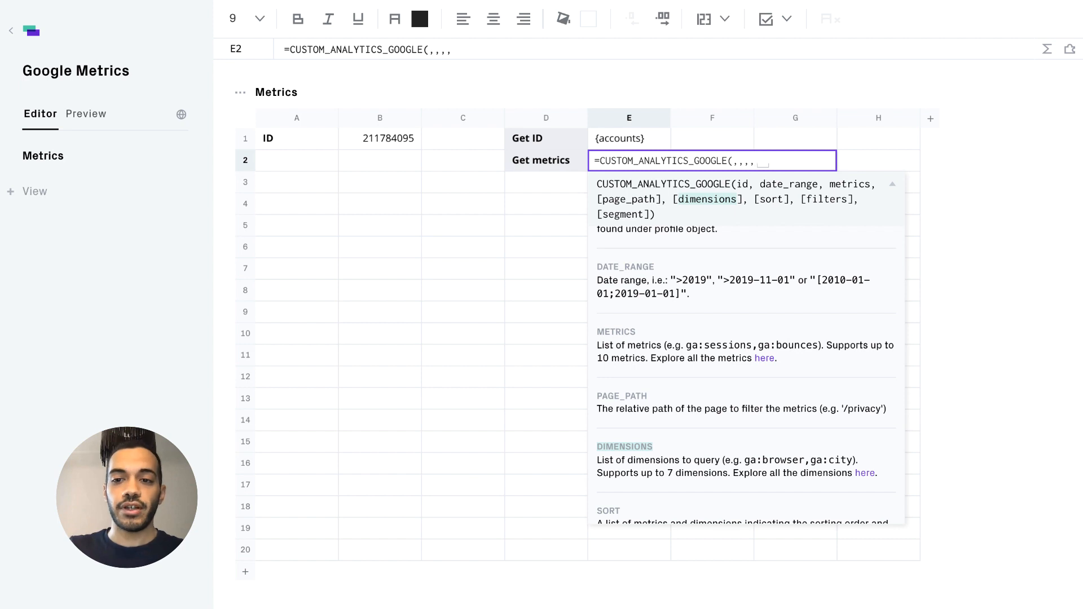
text(,)
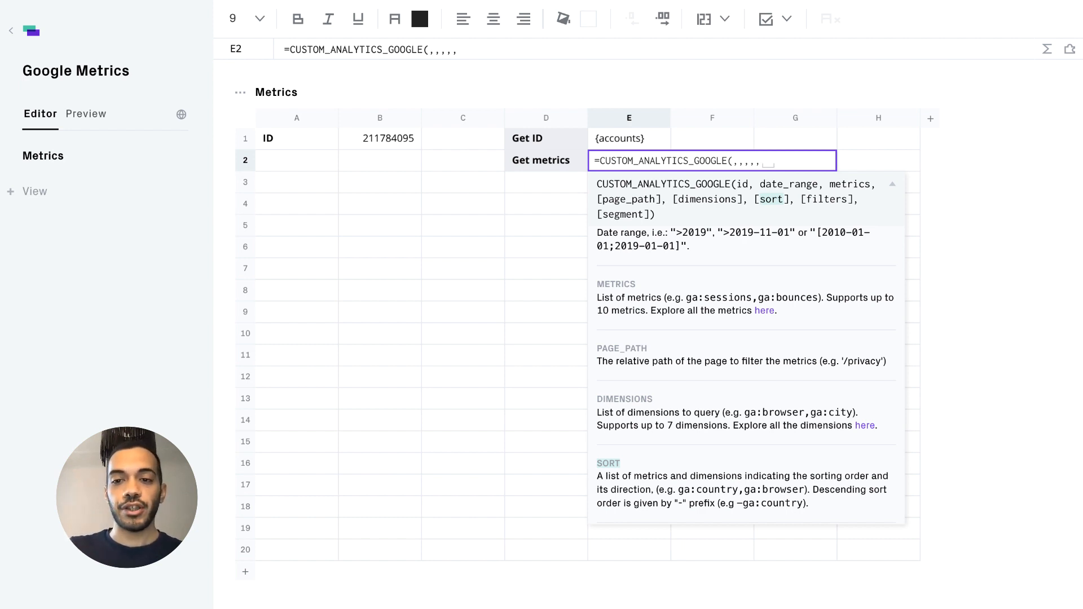
text(,)
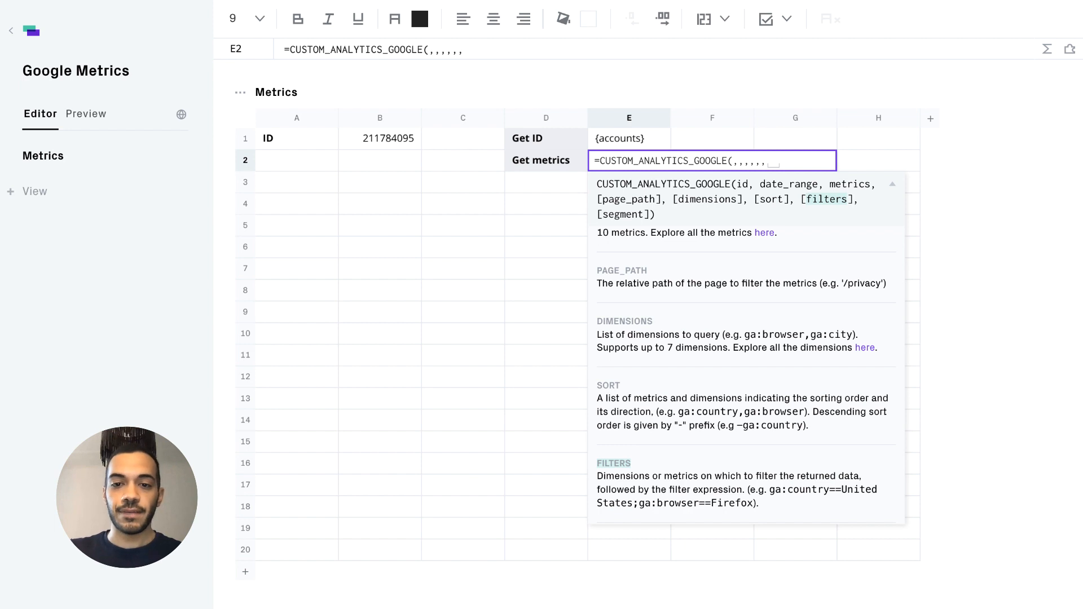
text(,)
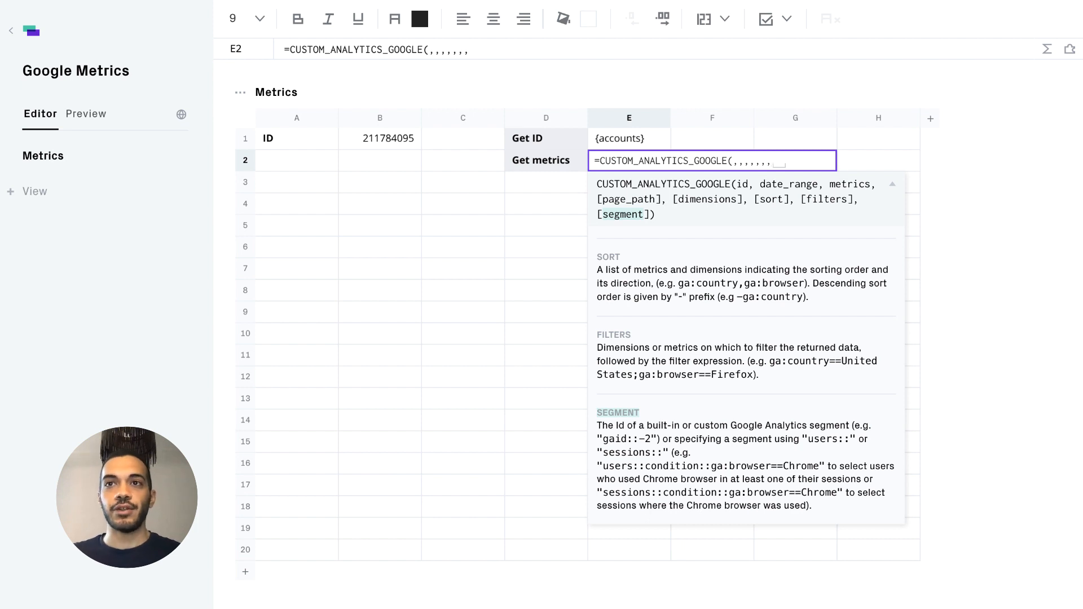
key(BackSpace)
key(BackSpace)
key(BackSpace)
key(BackSpace)
key(BackSpace)
key(BackSpace)
key(BackSpace)
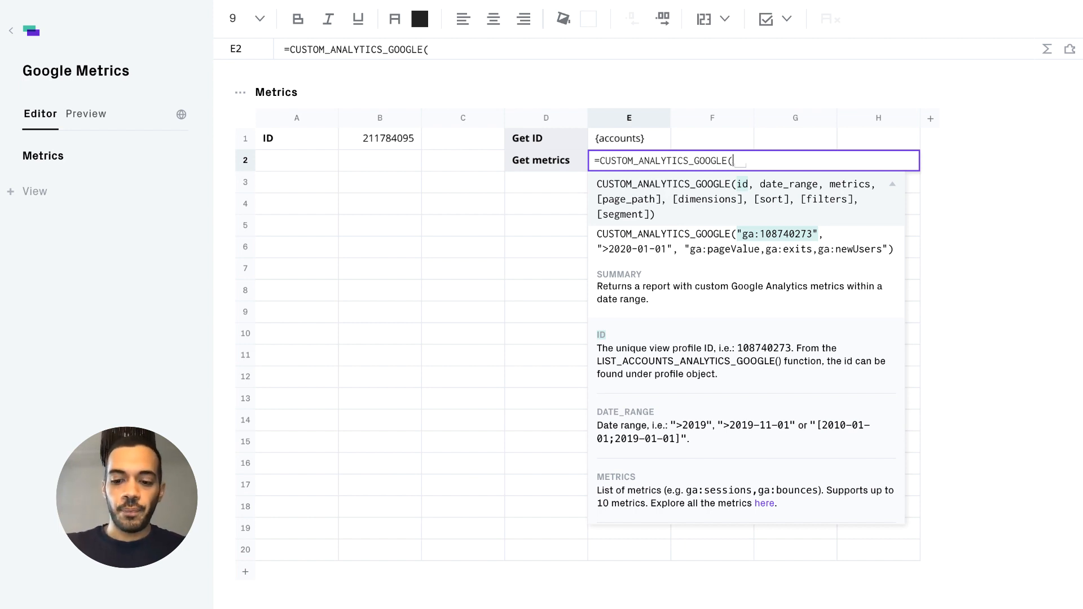
Step: Give the CUSTOM_ANALYTICS_GOOGLE formula in E2 the view ID from B1 as text and the date range "[2020-04-01;2020-04-07]"
text("2117)
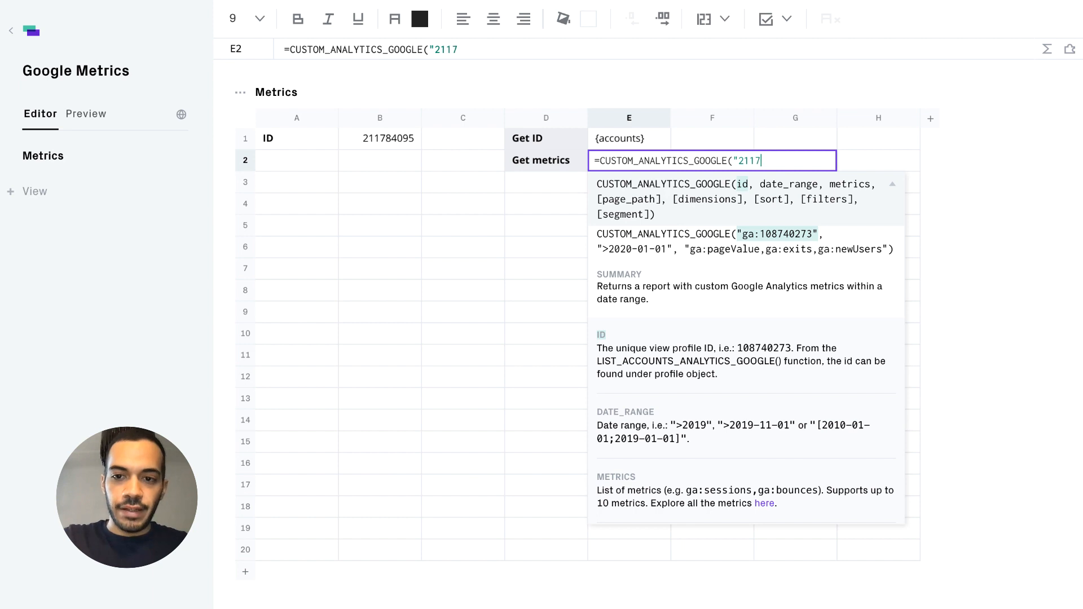
text(840)
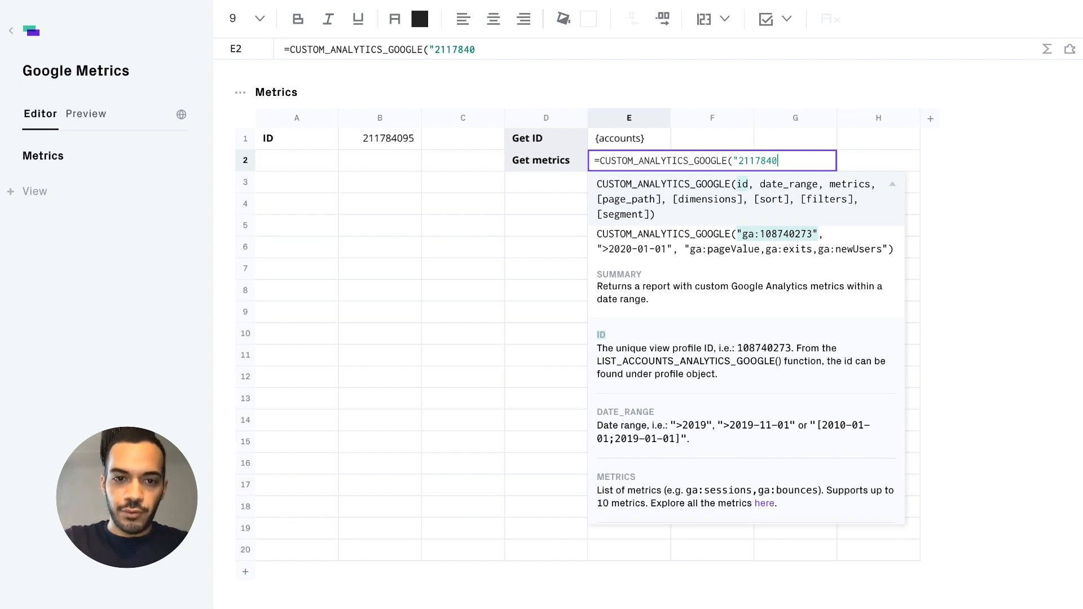
text(95","[])
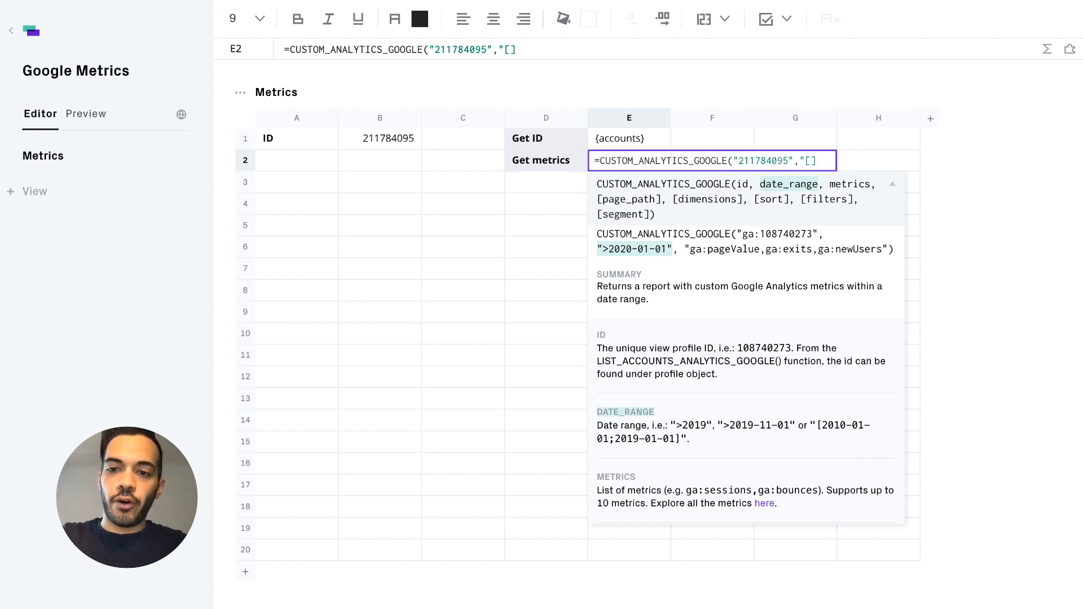
text(2020-04)
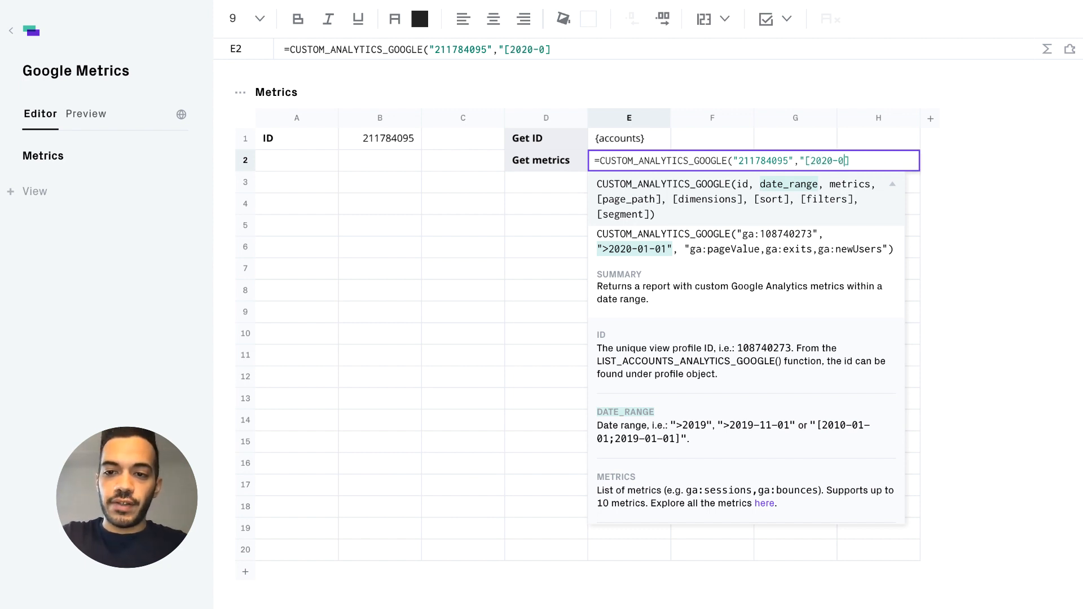
text(-01;2020)
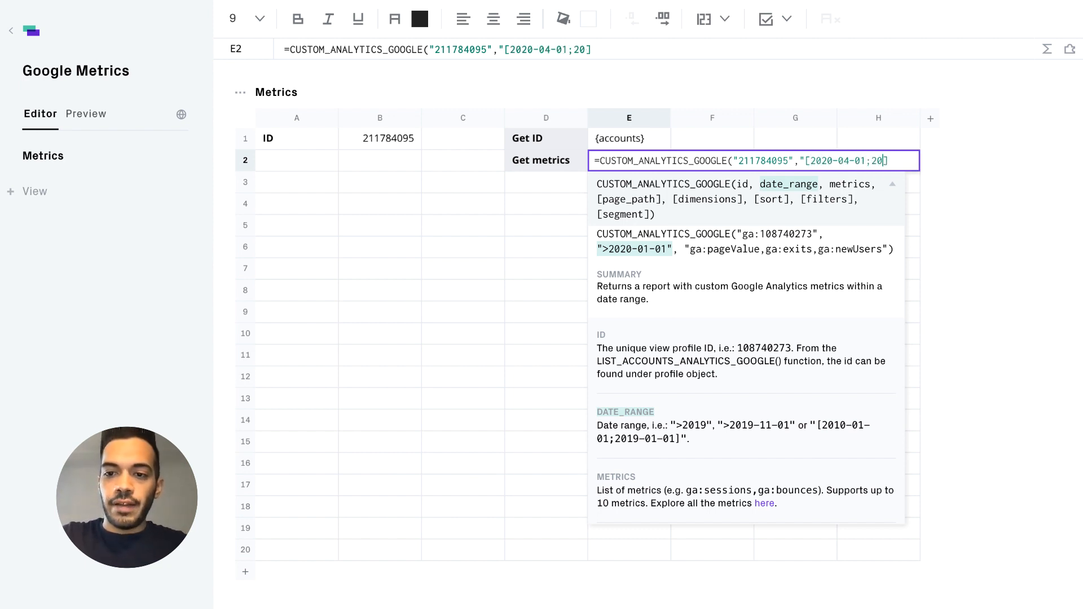
text(-04-07)
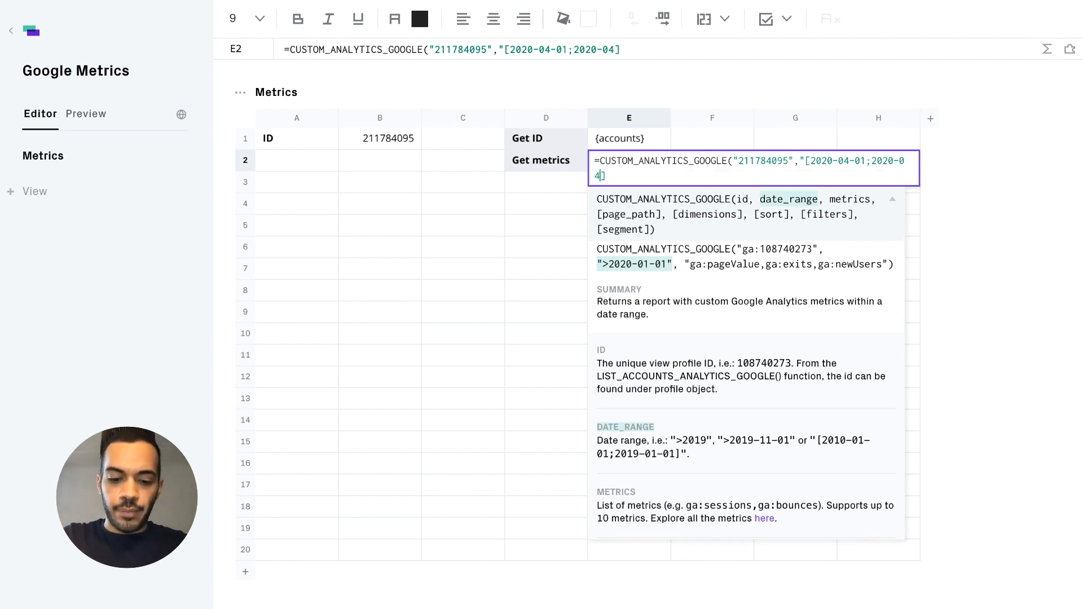
text(]",)
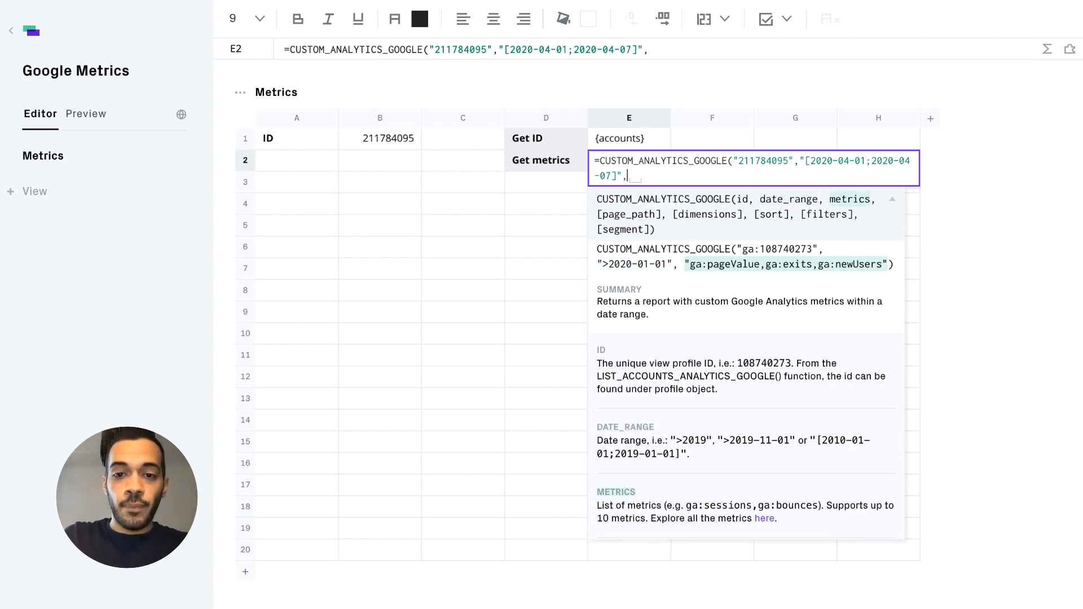
Step: Complete the E2 formula with the metrics "ga:pageviews,ga:sessions", run it and inspect totalsForAllResults in the returned data
text("")
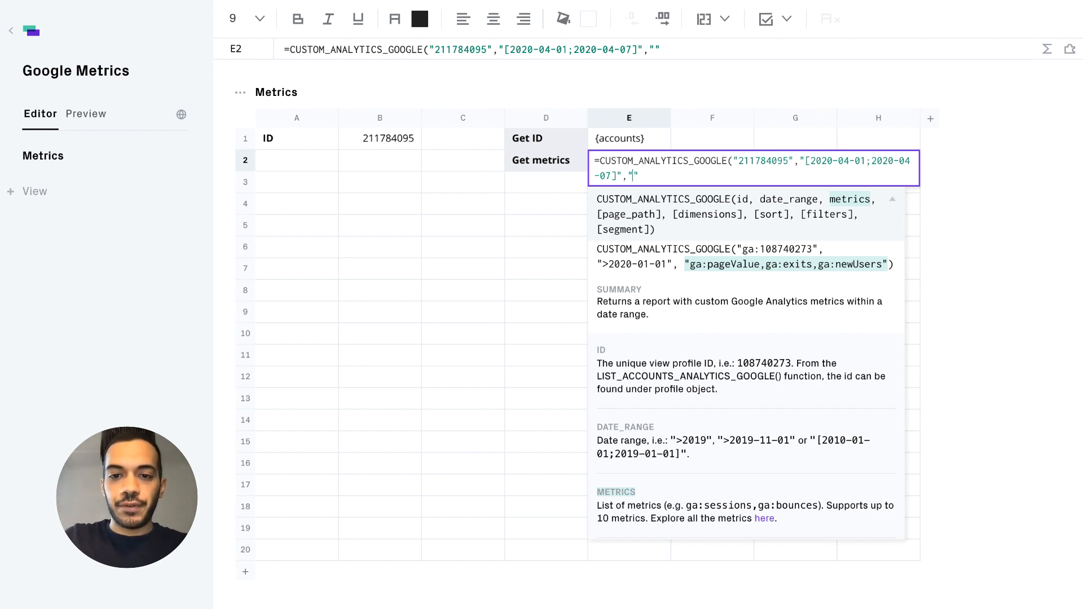
text(ga:pagev)
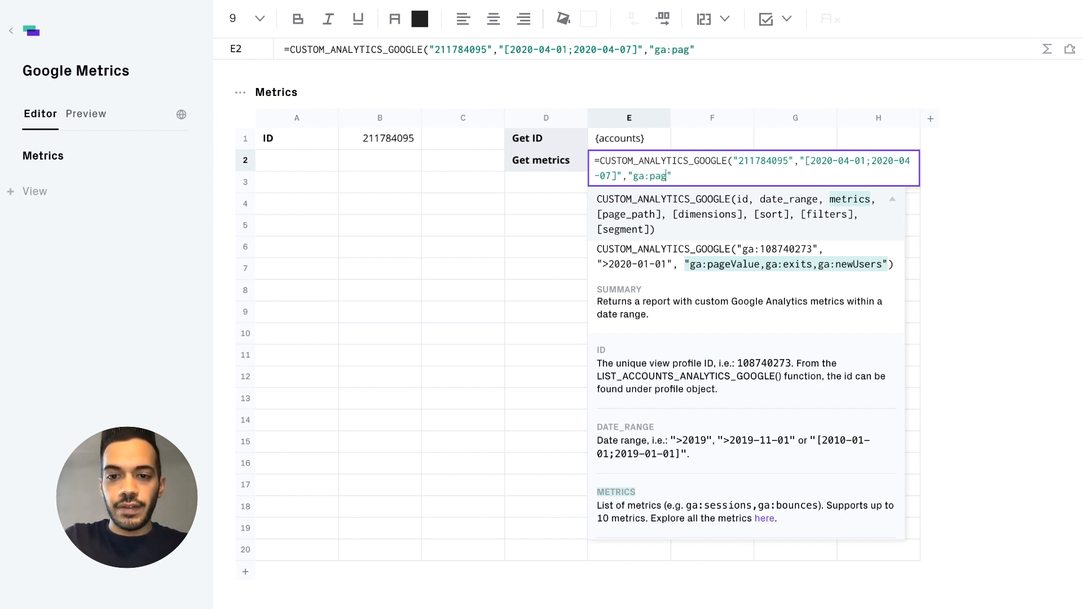
text(iews,)
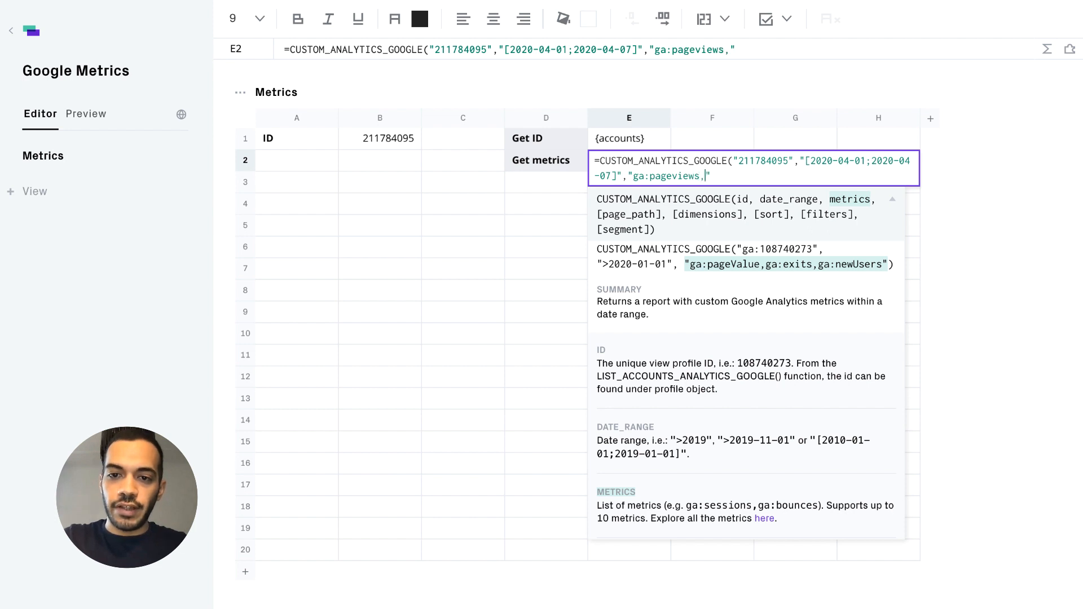
text(ga:sessions)
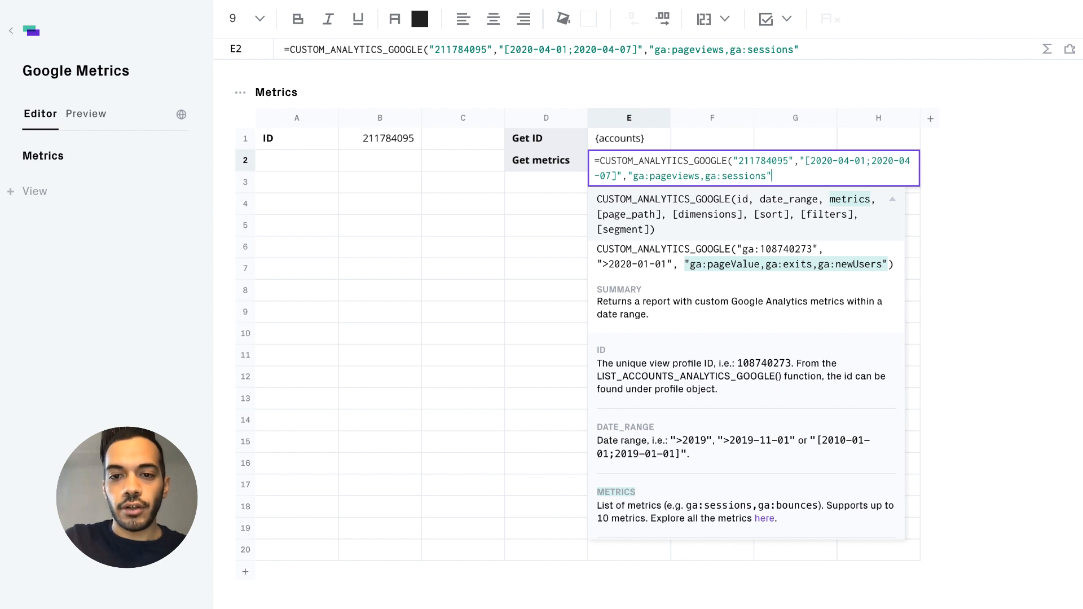
text())
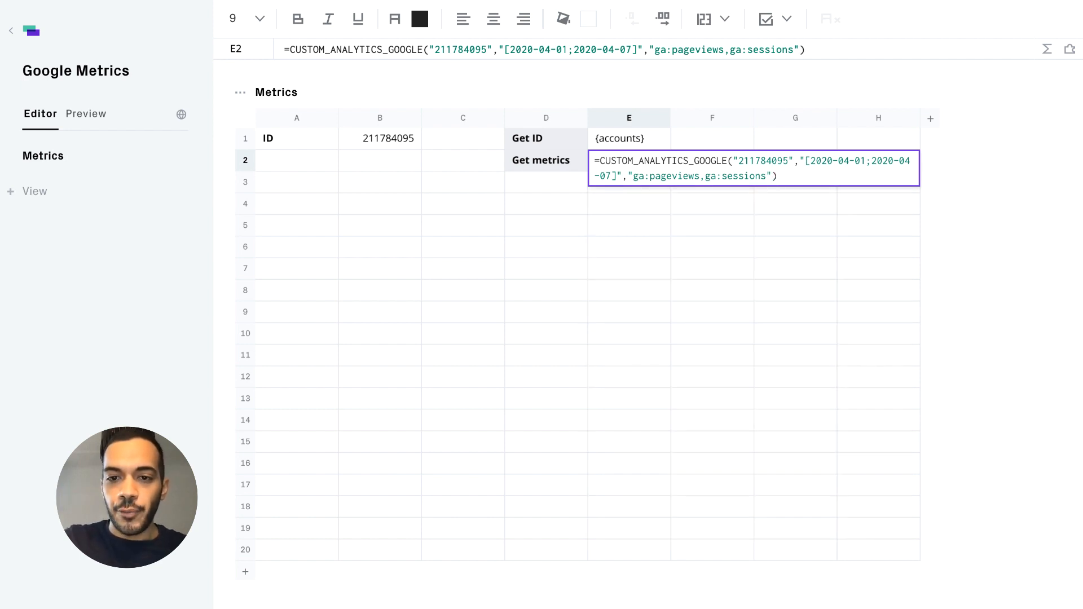
key(Return)
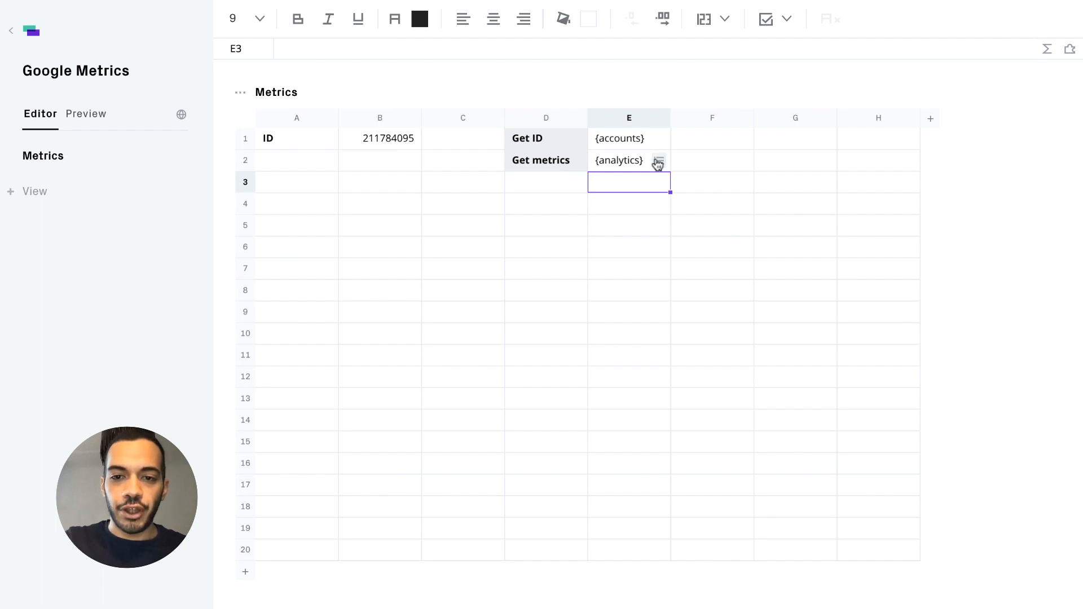
click(658, 162)
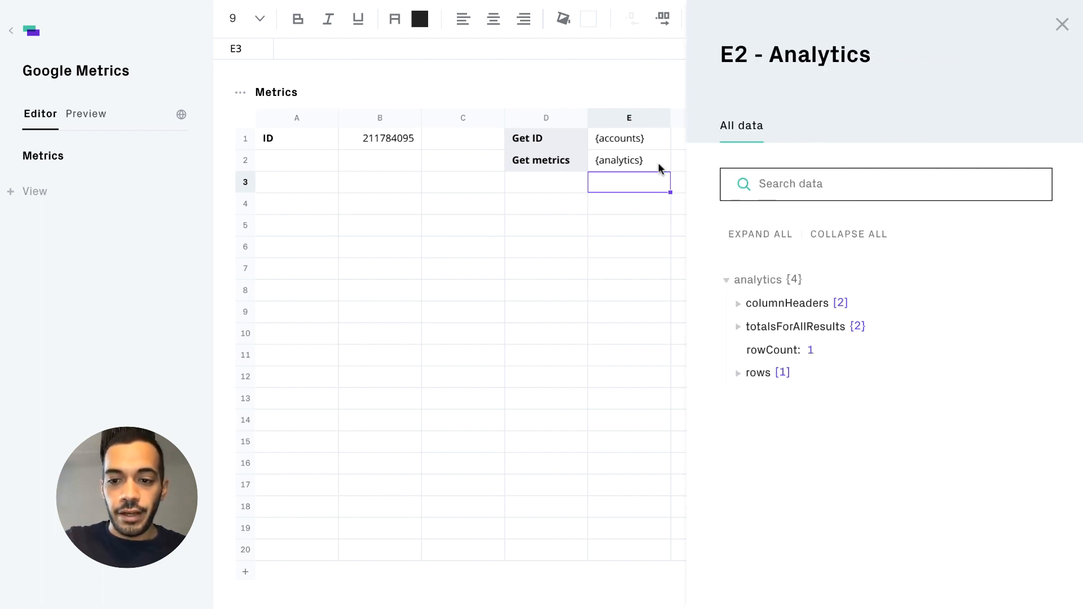
click(739, 327)
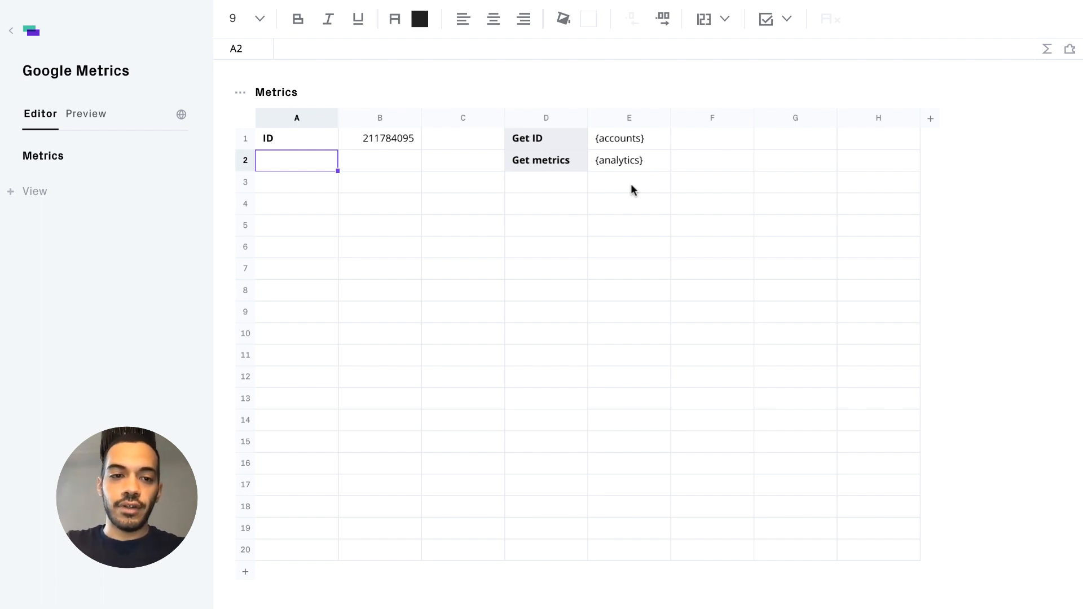
Step: Replace the arguments of the E2 formula with cell references, making it =CUSTOM_ANALYTICS_GOOGLE(B1,B2,B3,B4,B5,B6,B7,B8)
click(625, 163)
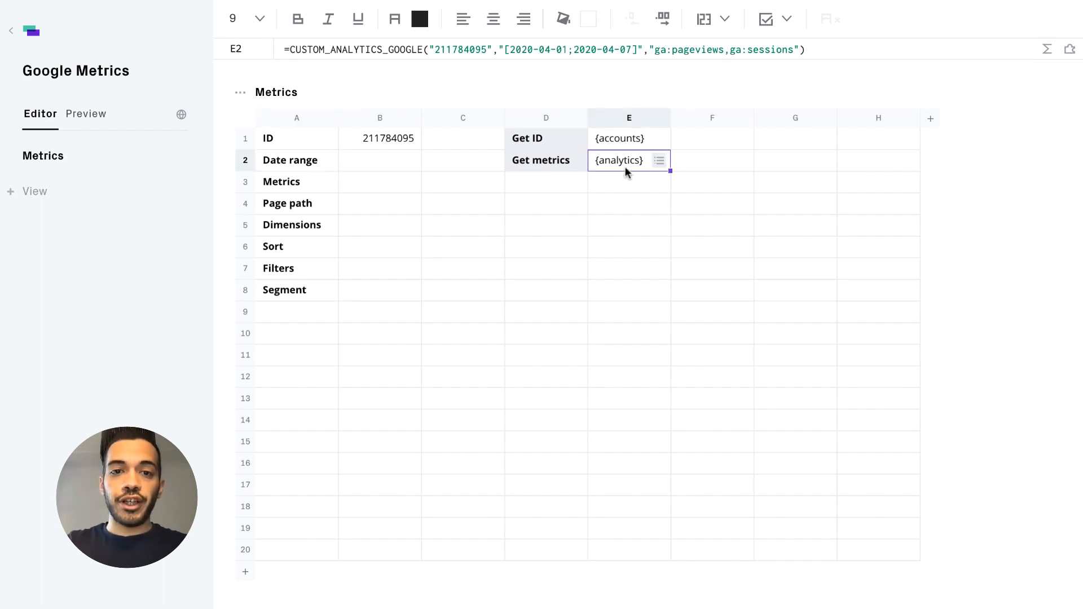
click(428, 48)
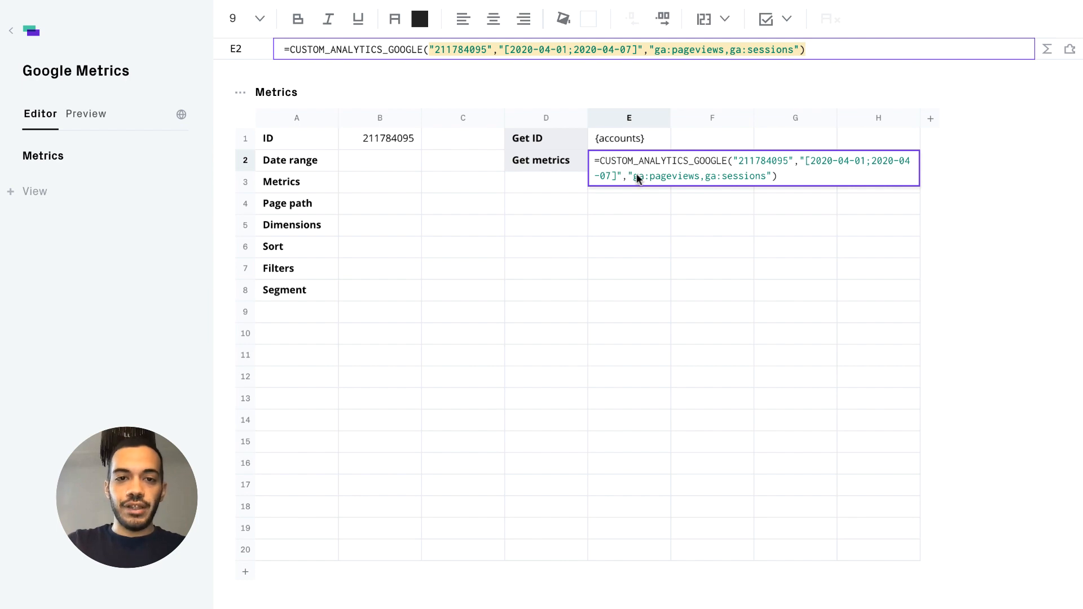
text(B1,B2)
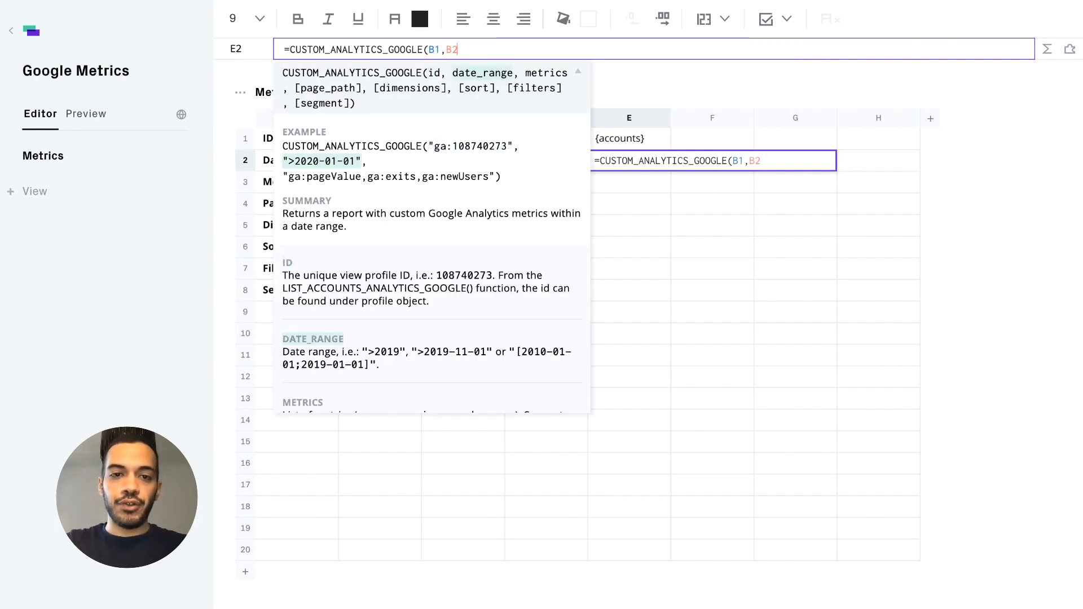
text(,B3,B4,B)
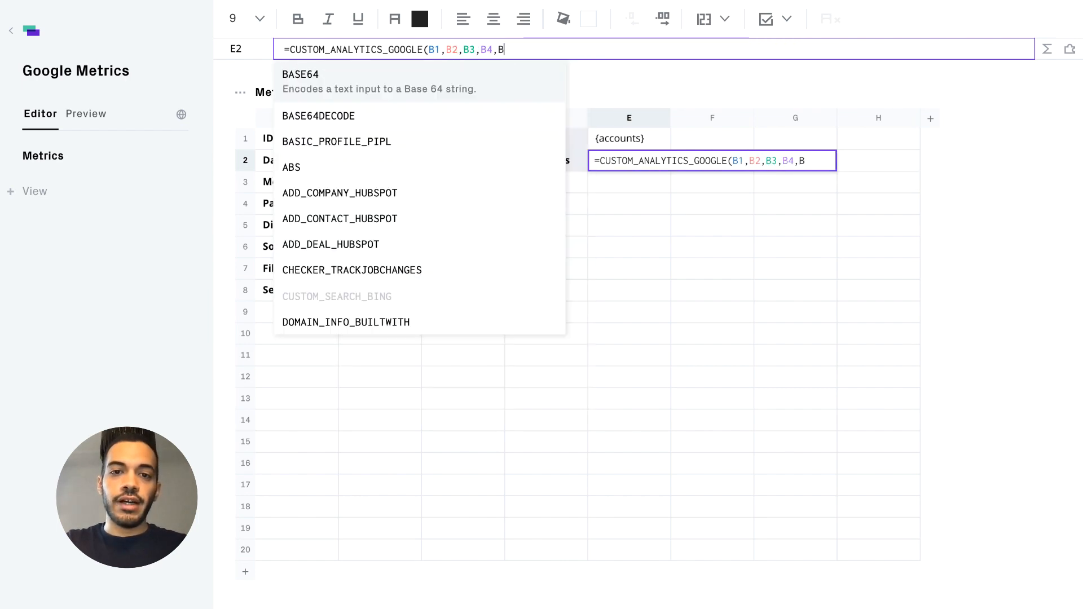
text(5,B6,B)
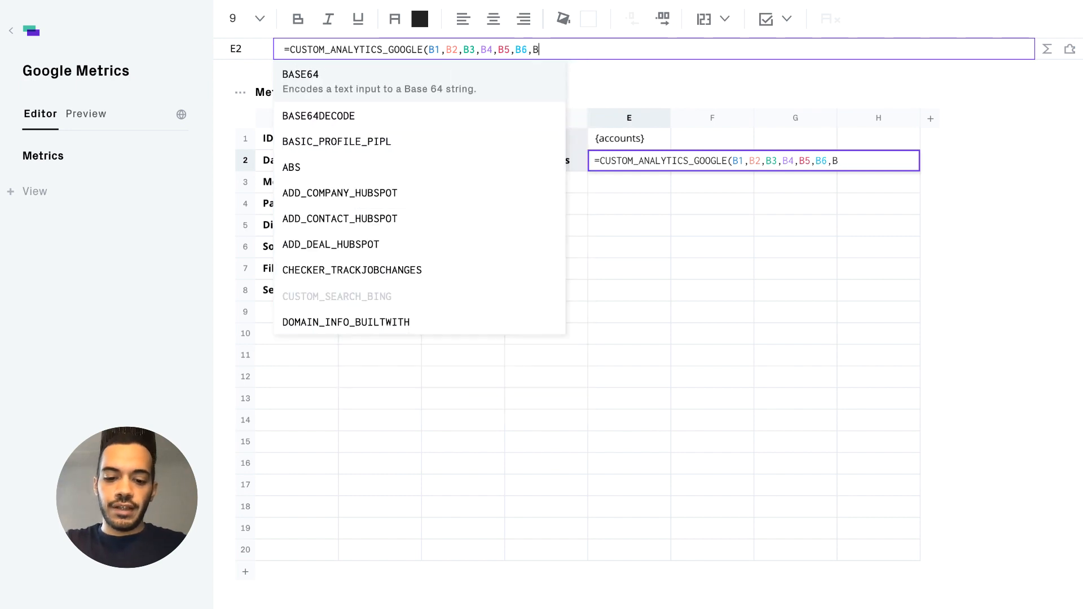
text(7,B8))
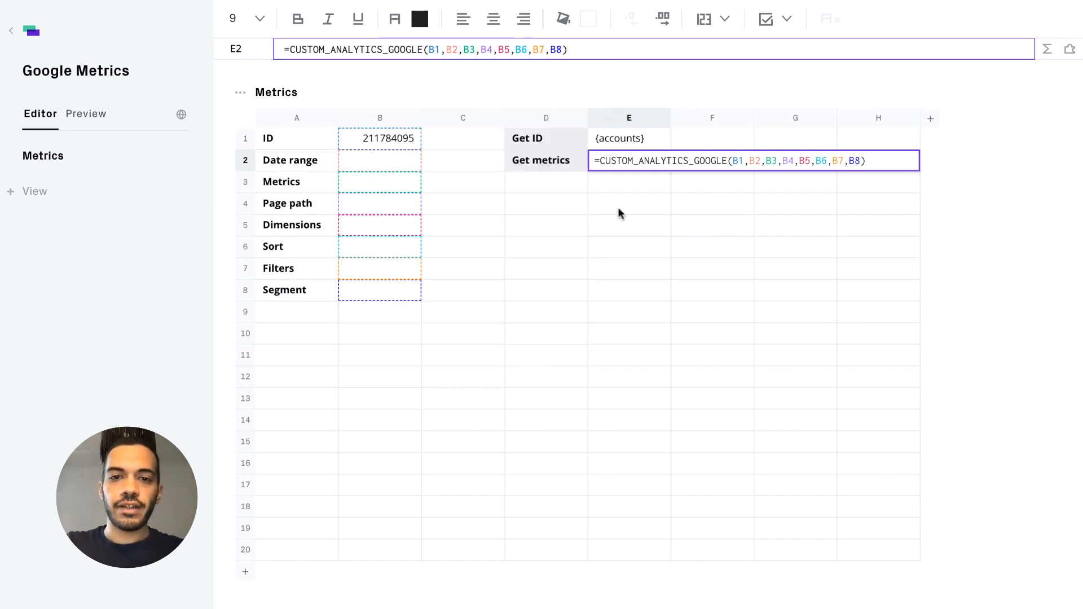
key(Return)
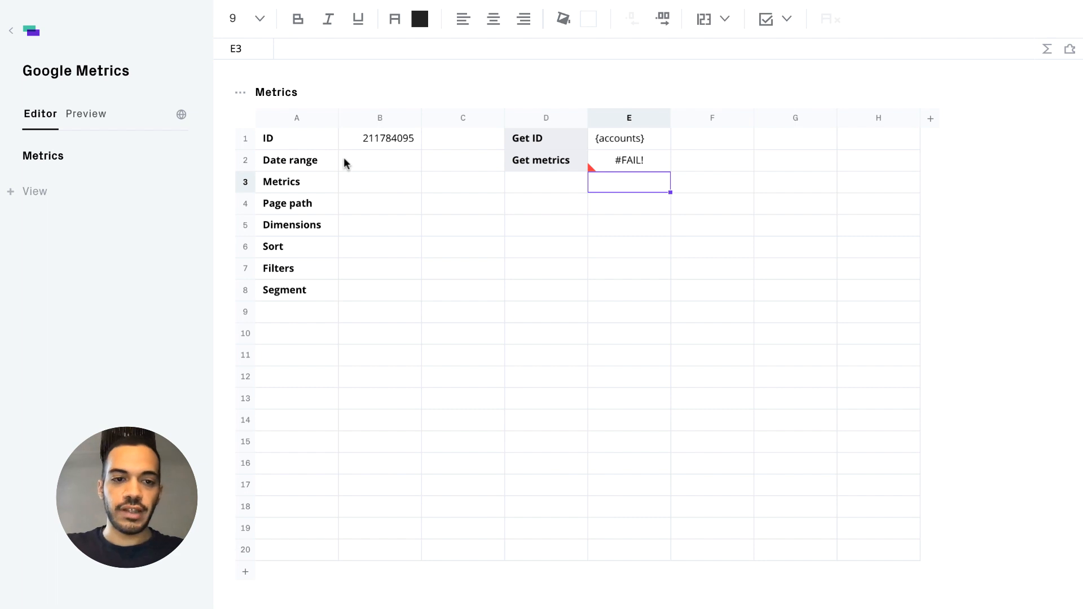
Step: Enter the date range [2020-04-01;2020-04-07] in cell B2
click(381, 165)
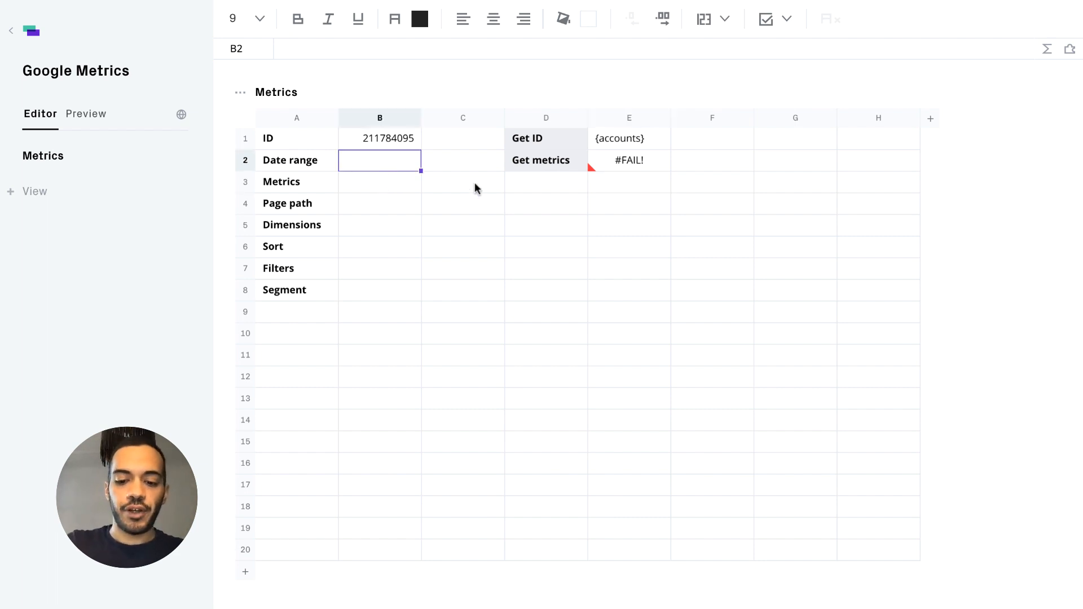
text([20)
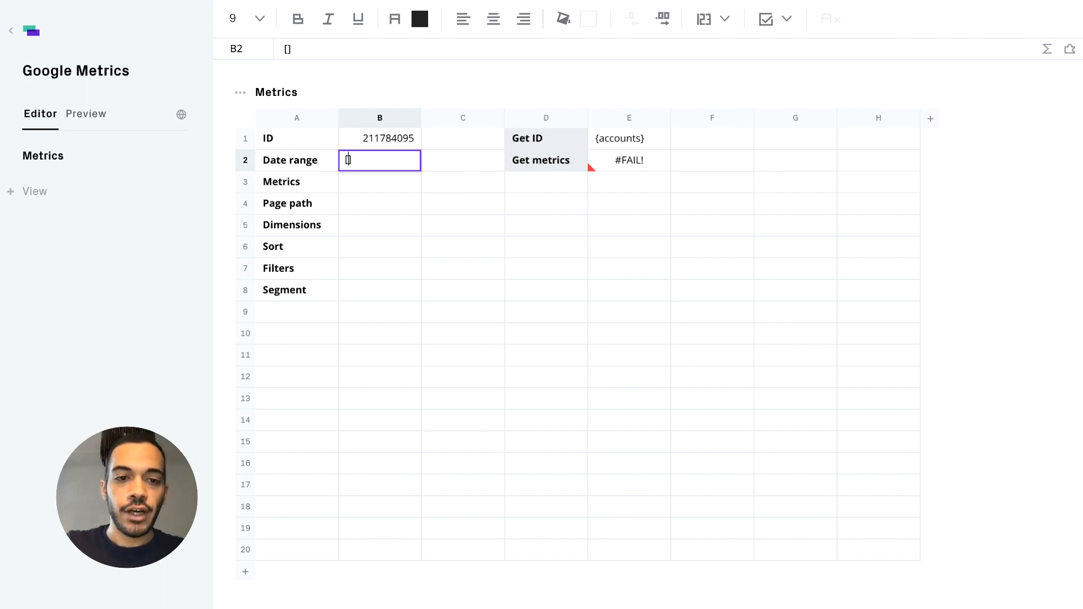
text(20-04-01)
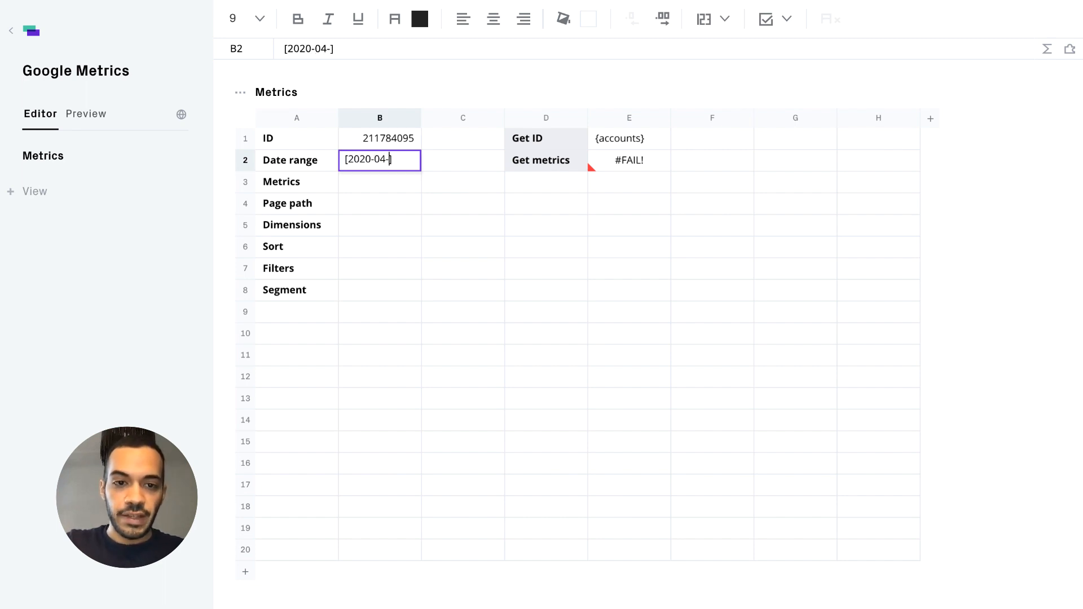
text(;2020-04-)
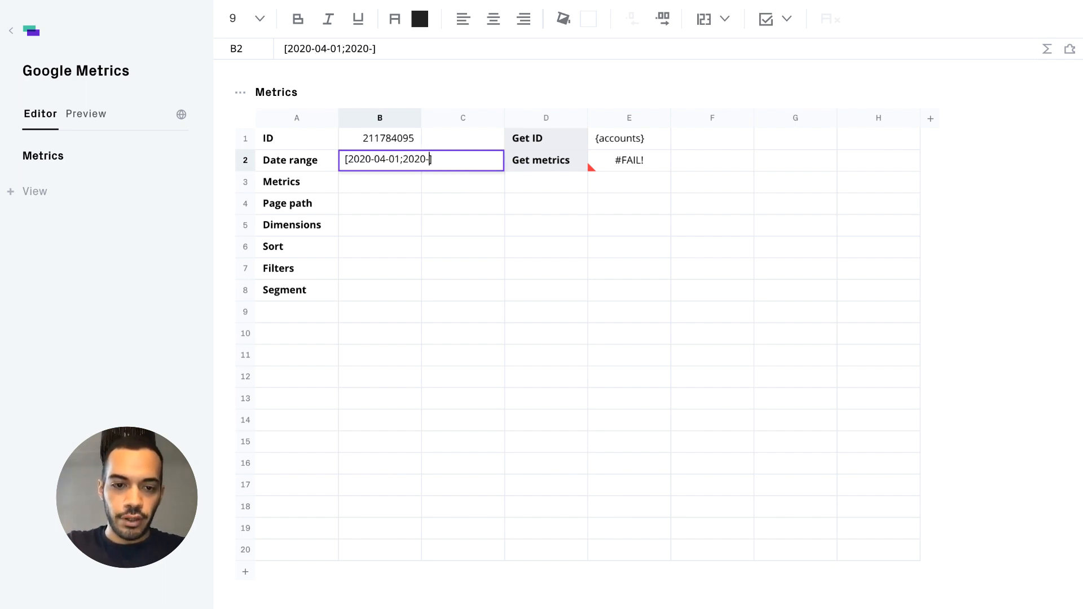
text(07)
key(Return)
Step: Enter ga:pageviews,ga:sessions as the metrics in cell B3
text(ga)
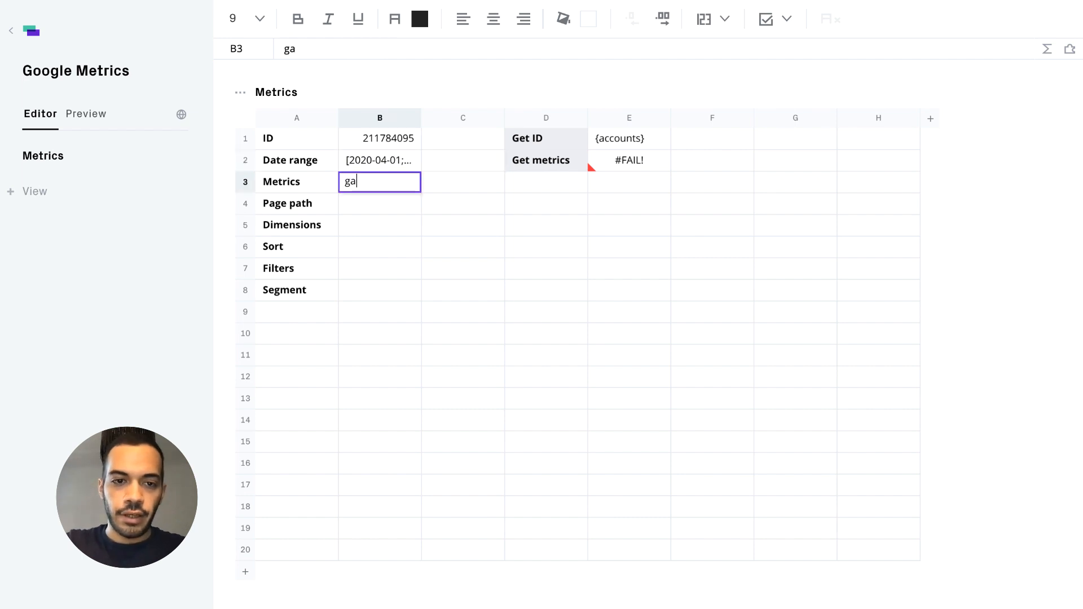
text(:pageviews,)
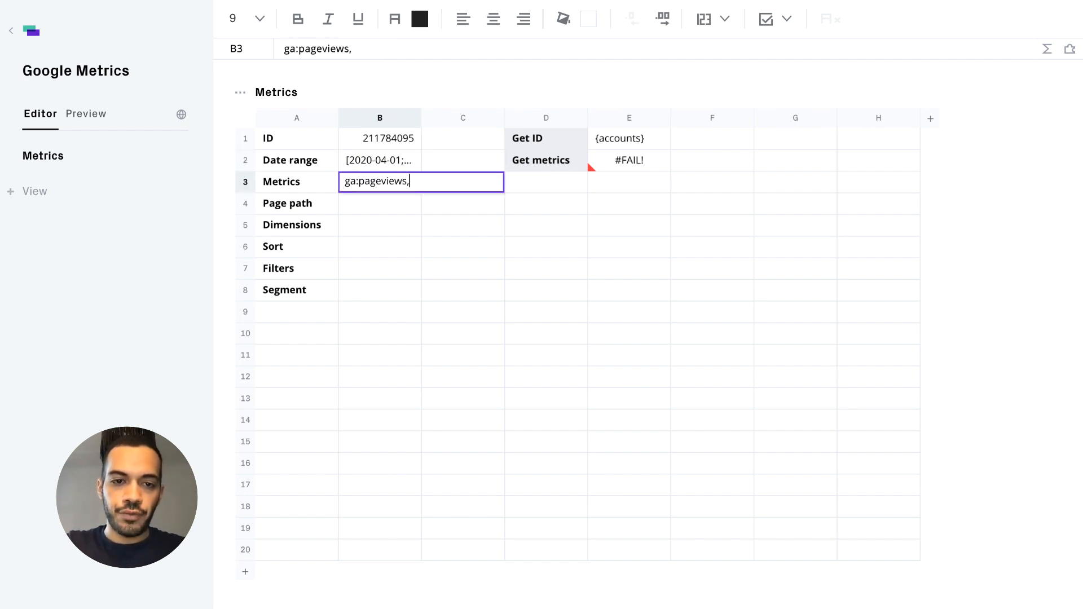
text(ga:sessions)
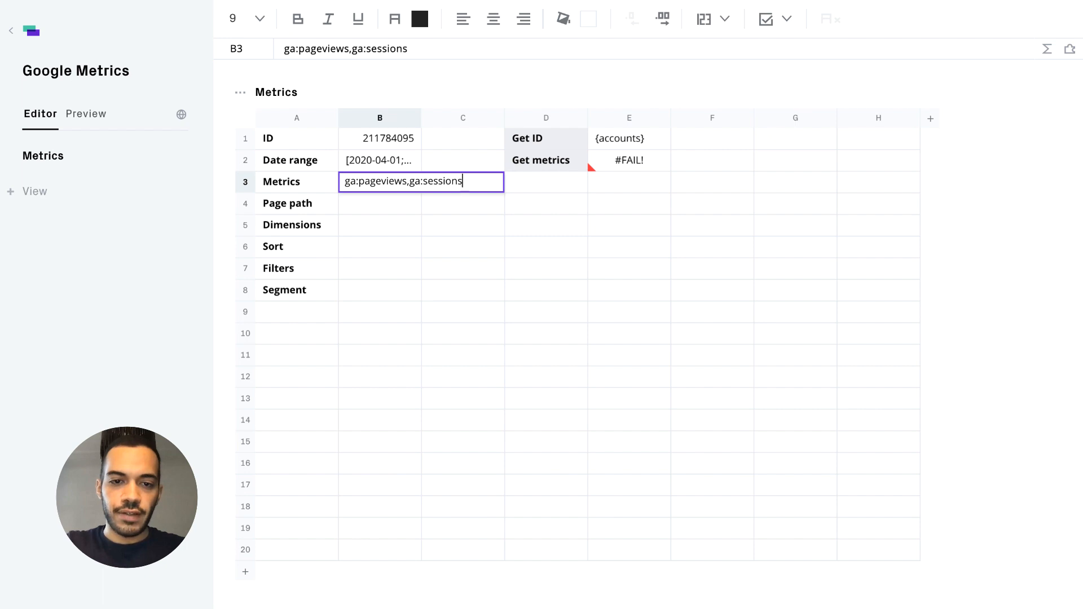
key(Return)
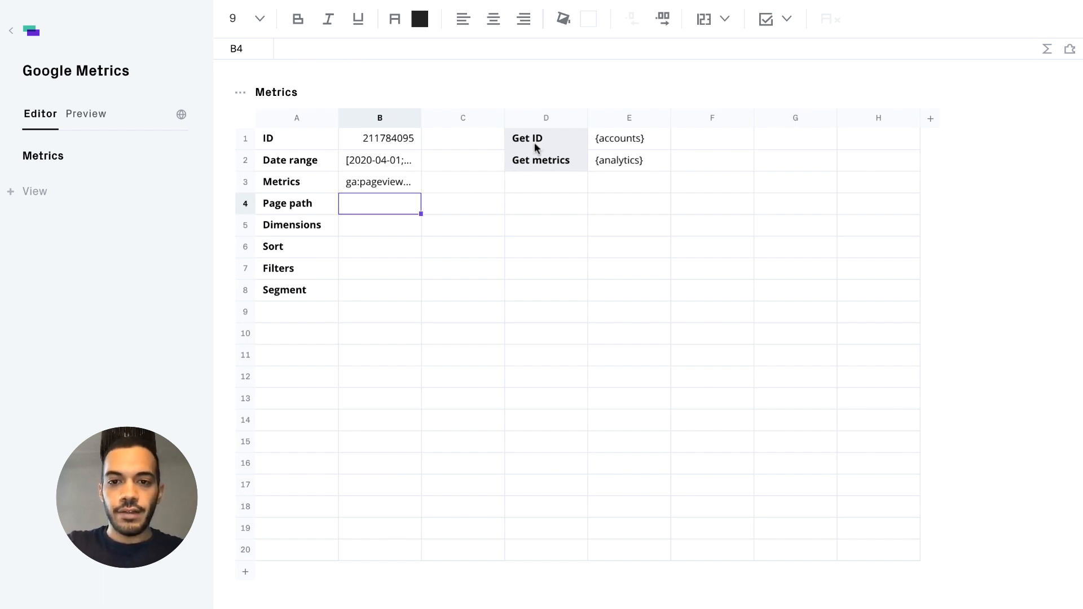
Step: Copy the ga:pageviews entry under totalsForAllResults from the E2 analytics data and paste it into cell E3
click(658, 163)
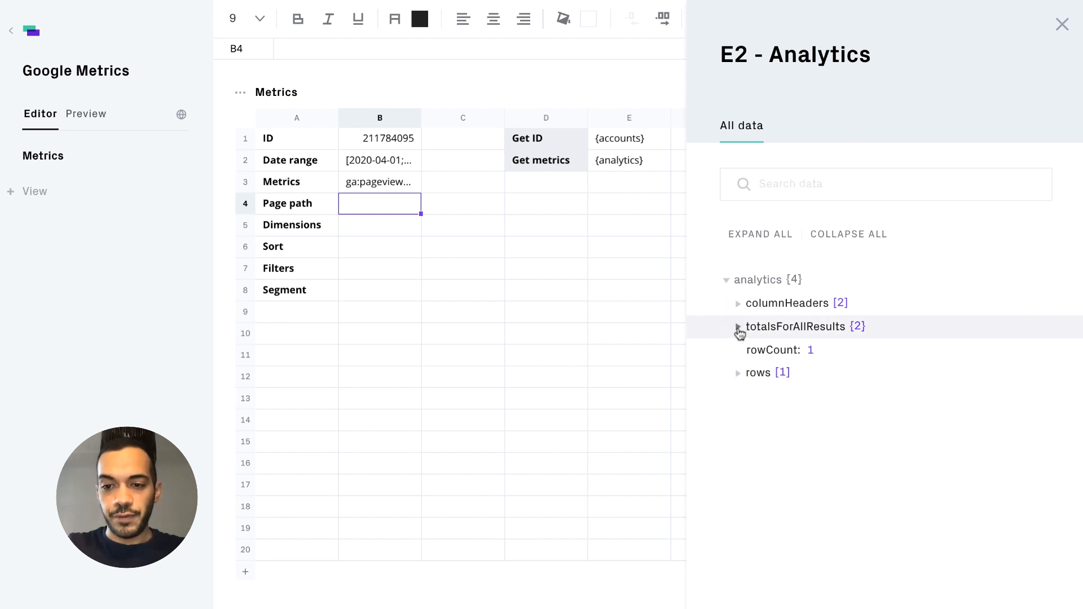
click(740, 328)
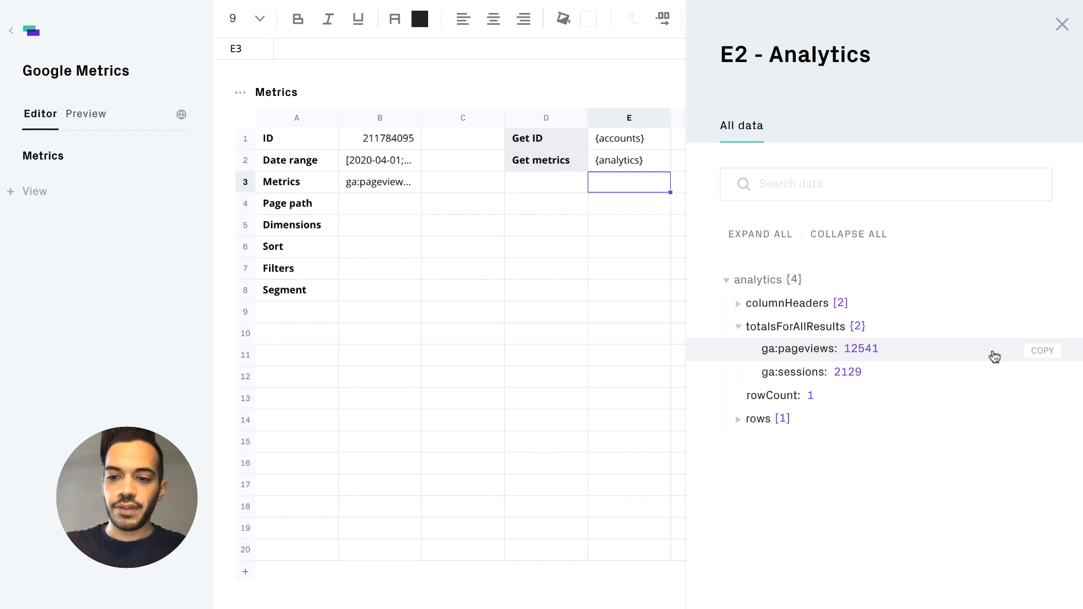
click(1040, 351)
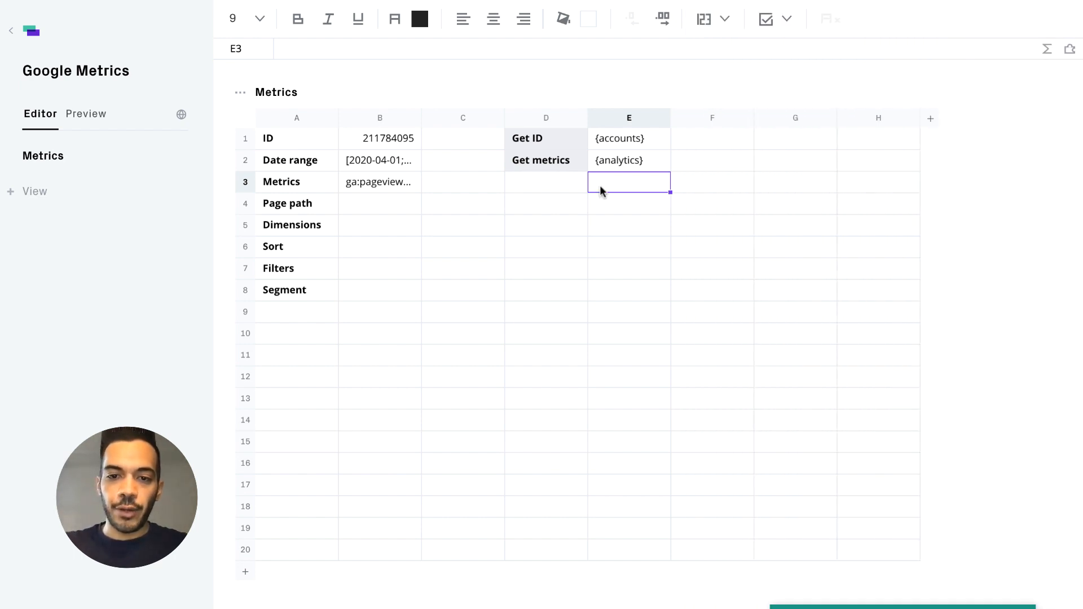
key(ctrl+v)
Step: Copy the ga:sessions entry under totalsForAllResults from the E2 analytics data and paste it into cell E4
click(659, 162)
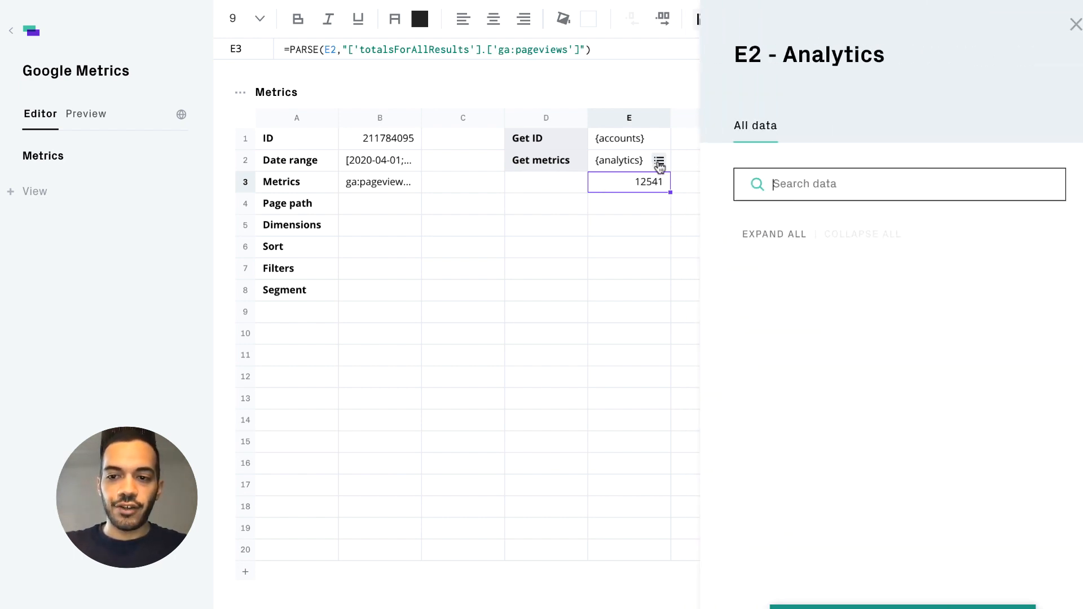
click(738, 327)
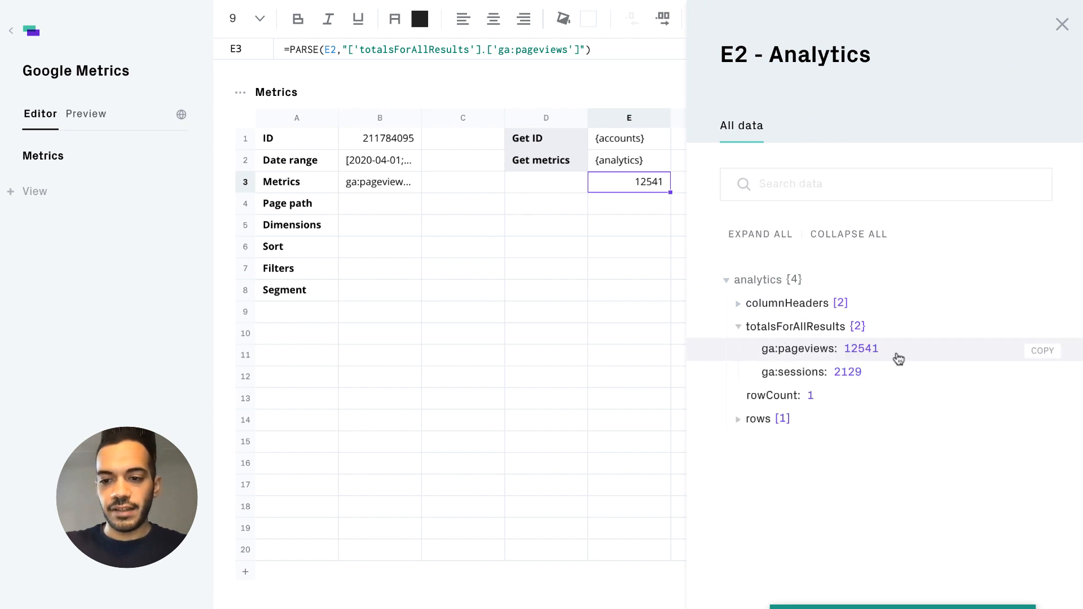
click(1042, 372)
click(662, 209)
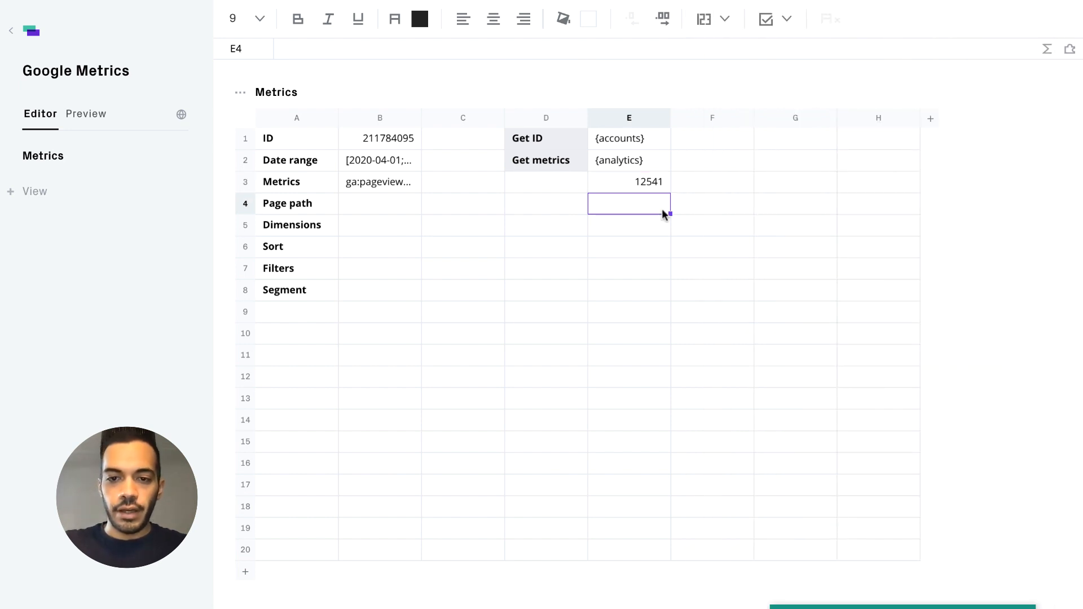
key(ctrl+v)
Step: Label the extracted values by entering Pageviews in cell D3 and Sessions in cell D4
click(553, 187)
text(Pageviews)
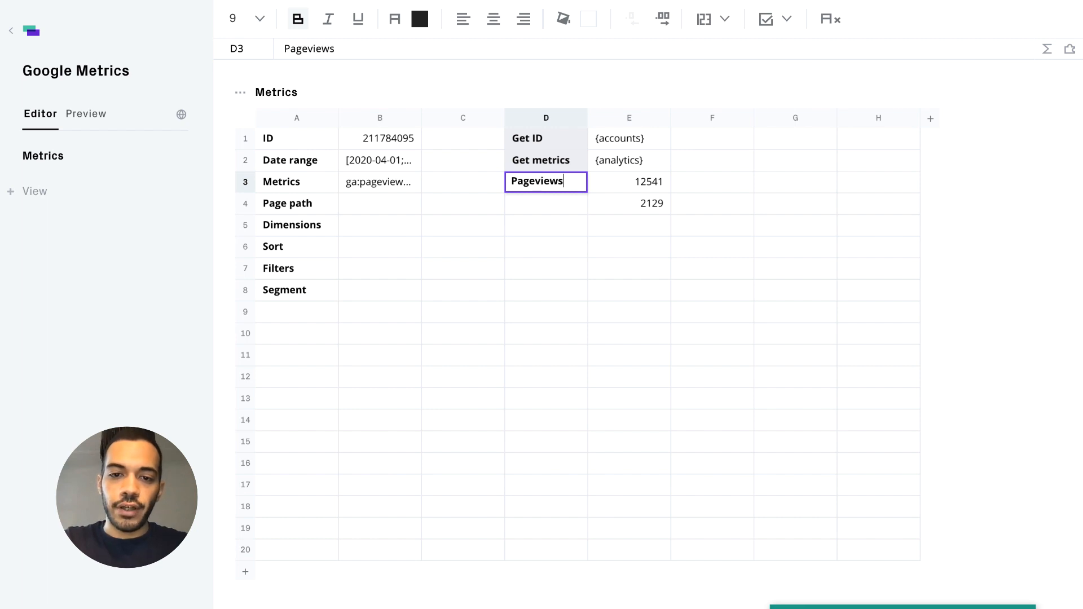
key(Return)
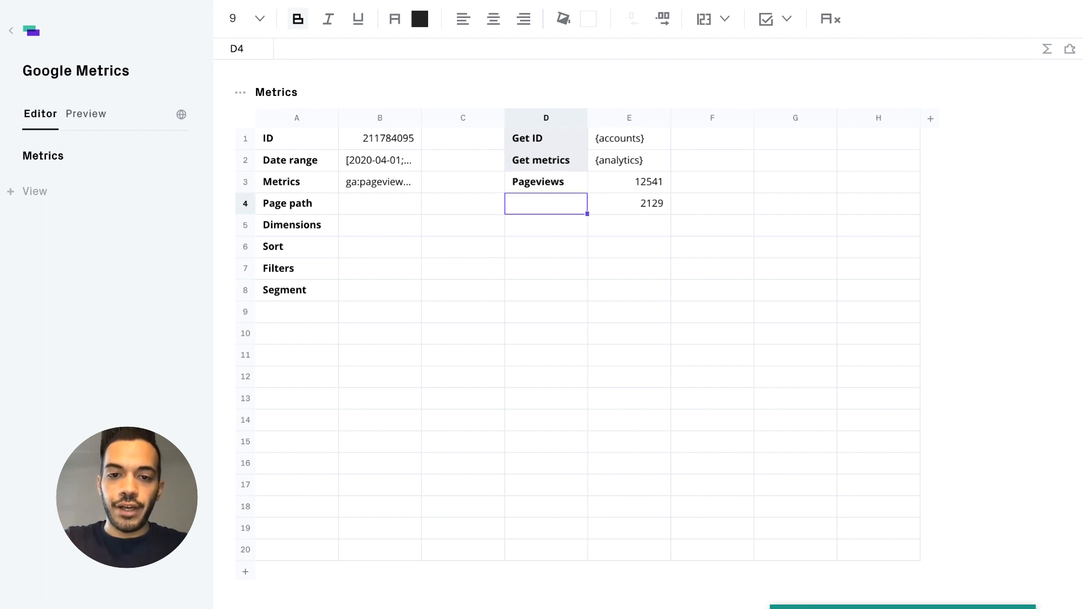
text(Sessions)
key(Return)
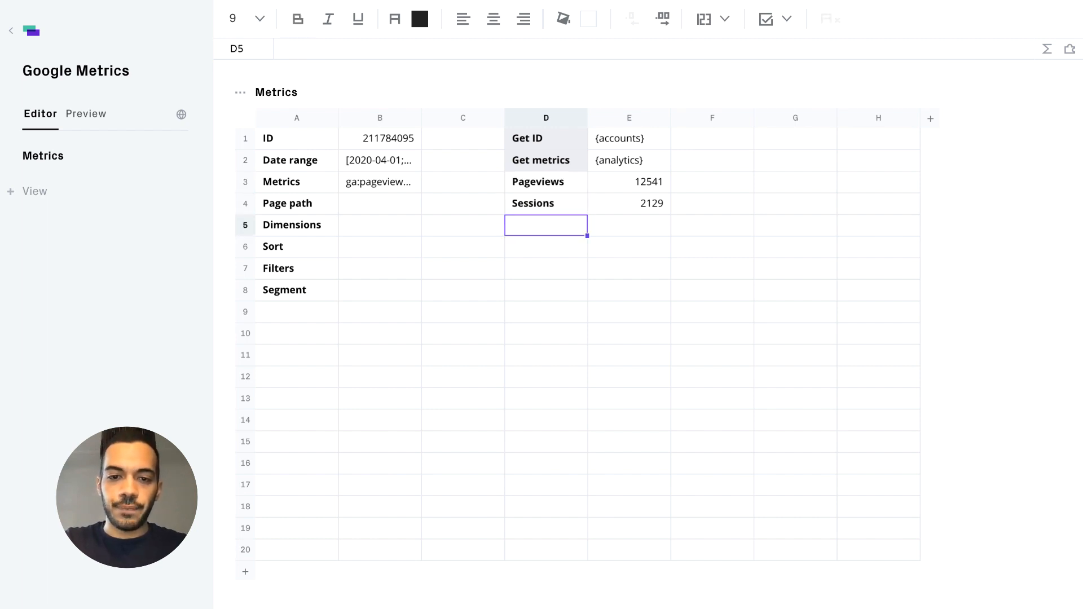
Step: Enter ga:deviceCategory as the dimension in cell B5
key(Left)
key(Left)
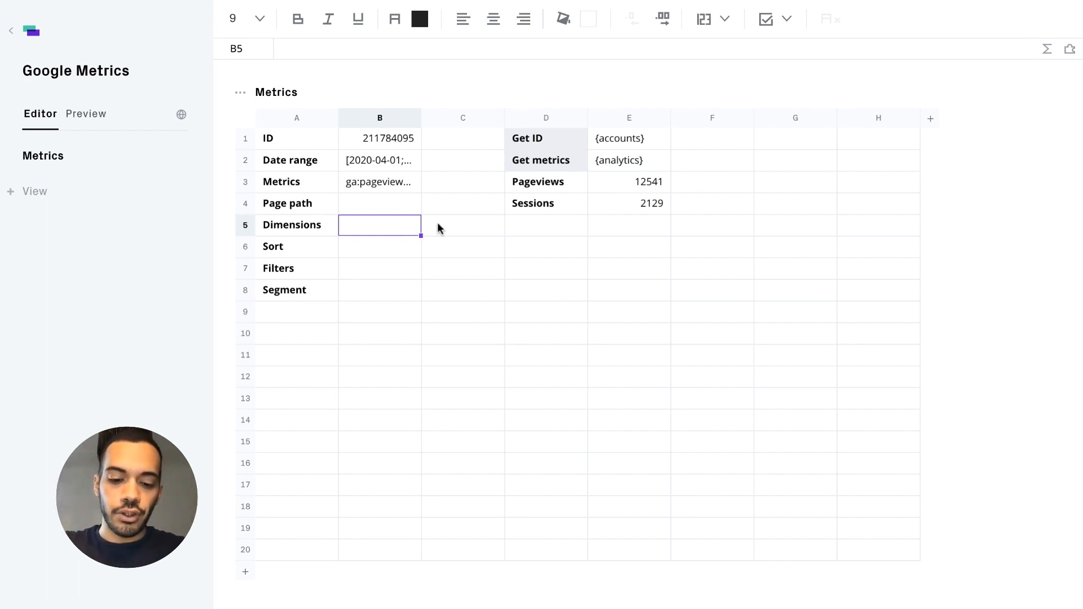
text(ga:)
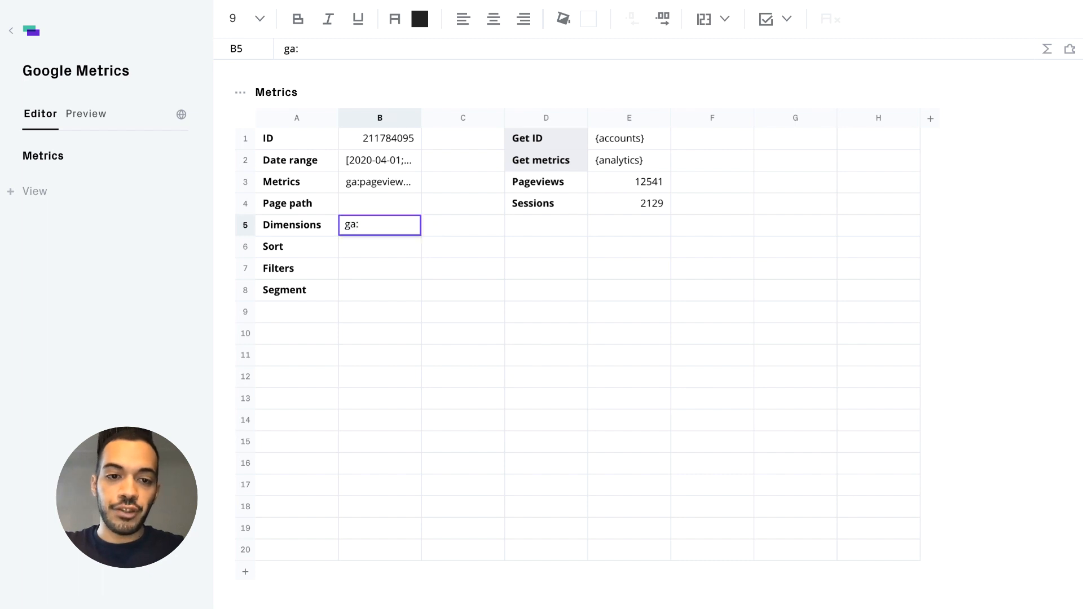
text(deviceC)
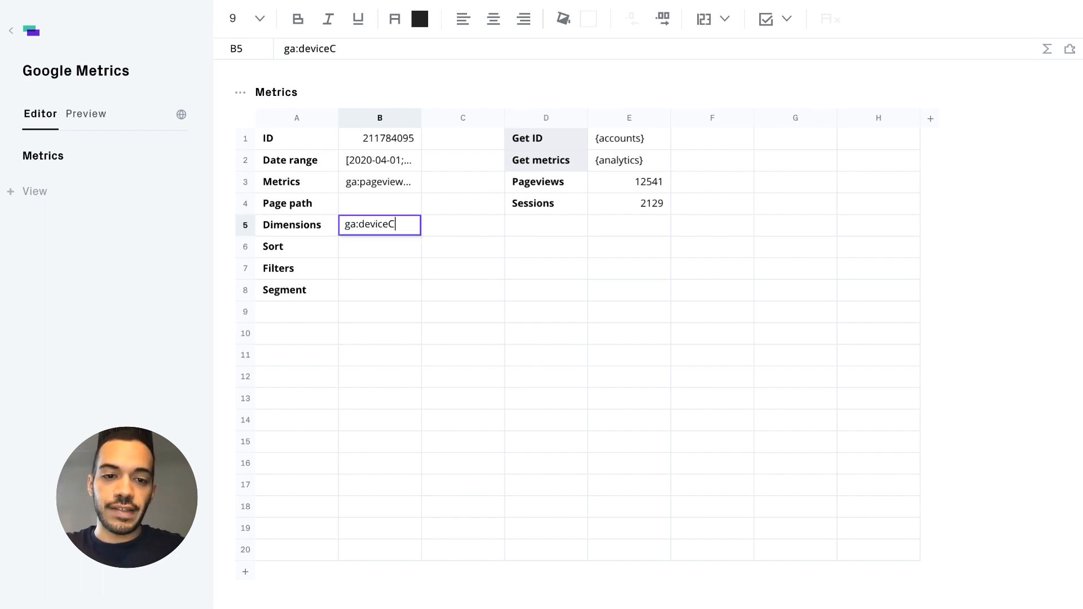
text(ategory)
key(Return)
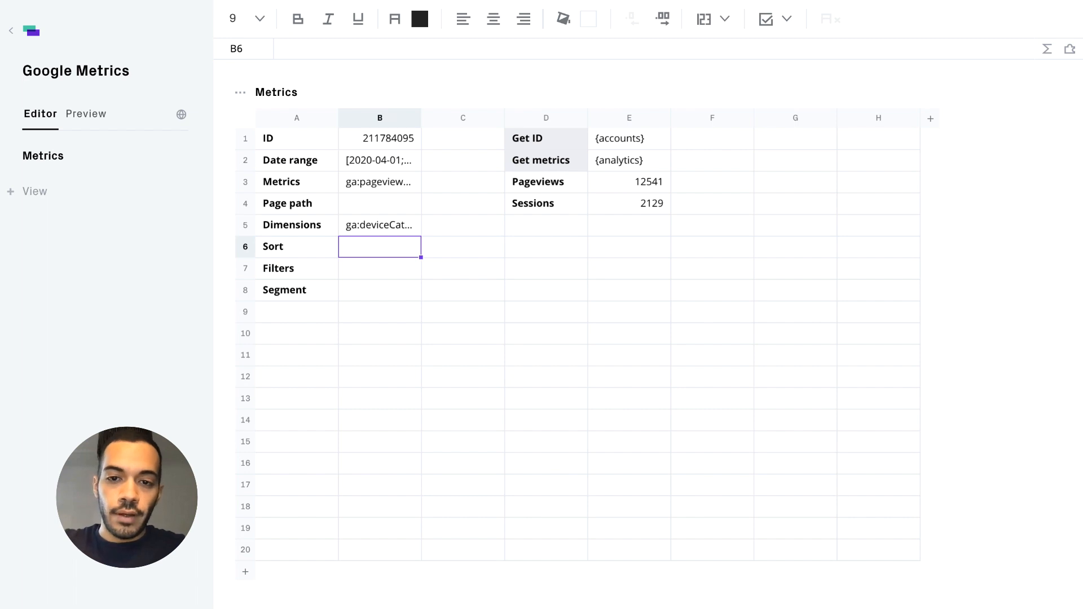
Step: Examine the totals and the individual device category rows in the E2 analytics data
click(659, 150)
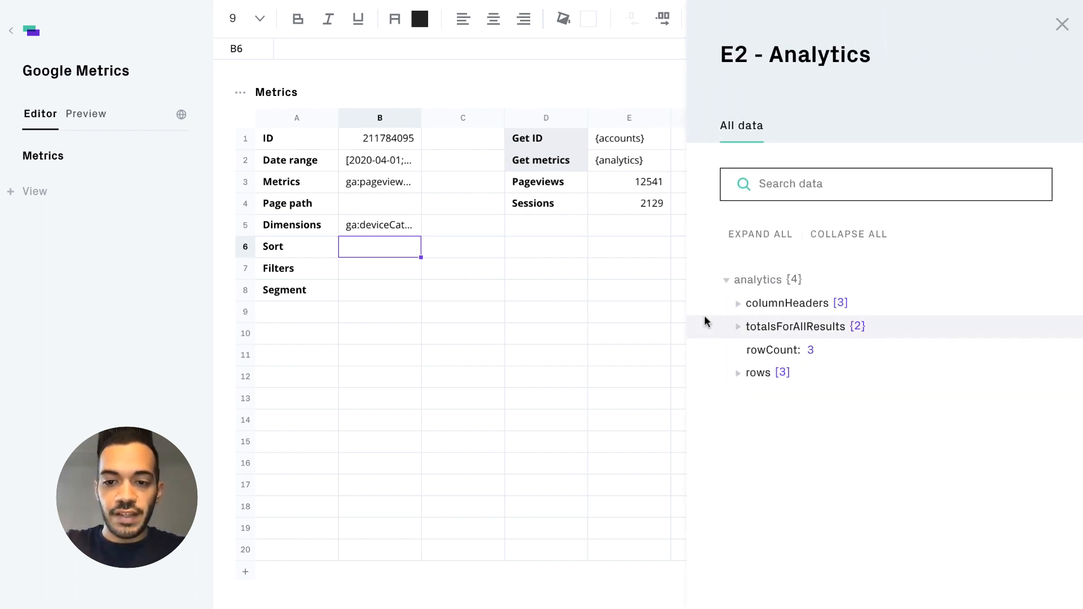
click(738, 326)
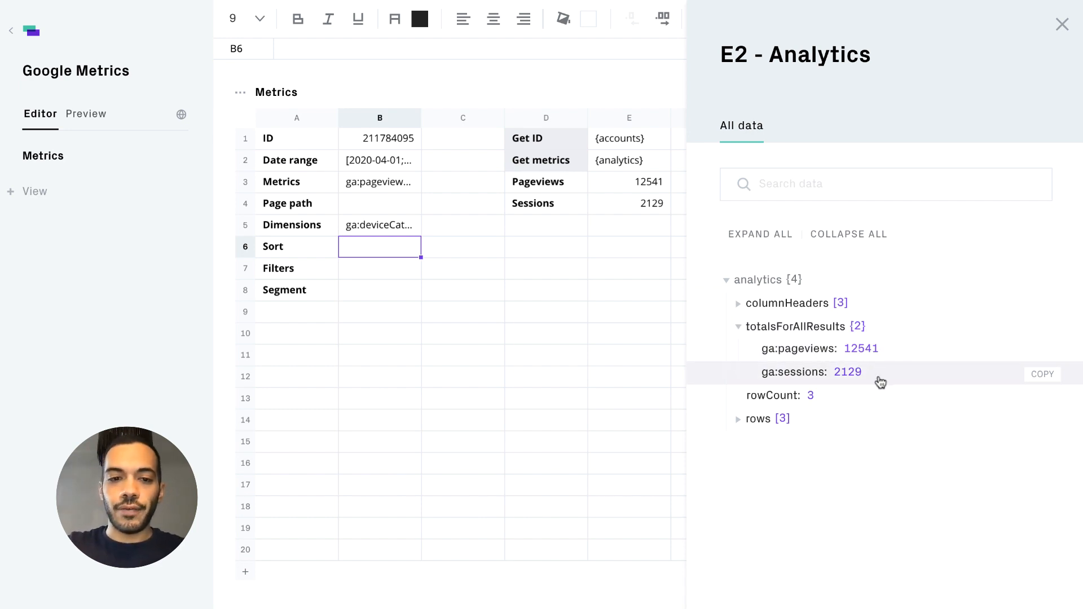
click(738, 419)
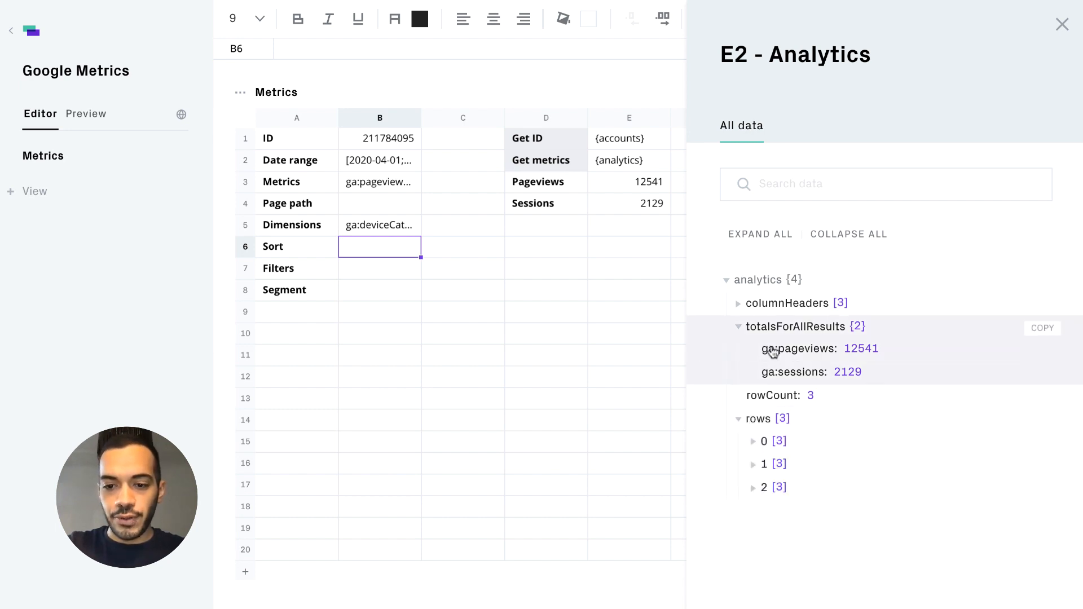
click(754, 442)
click(755, 535)
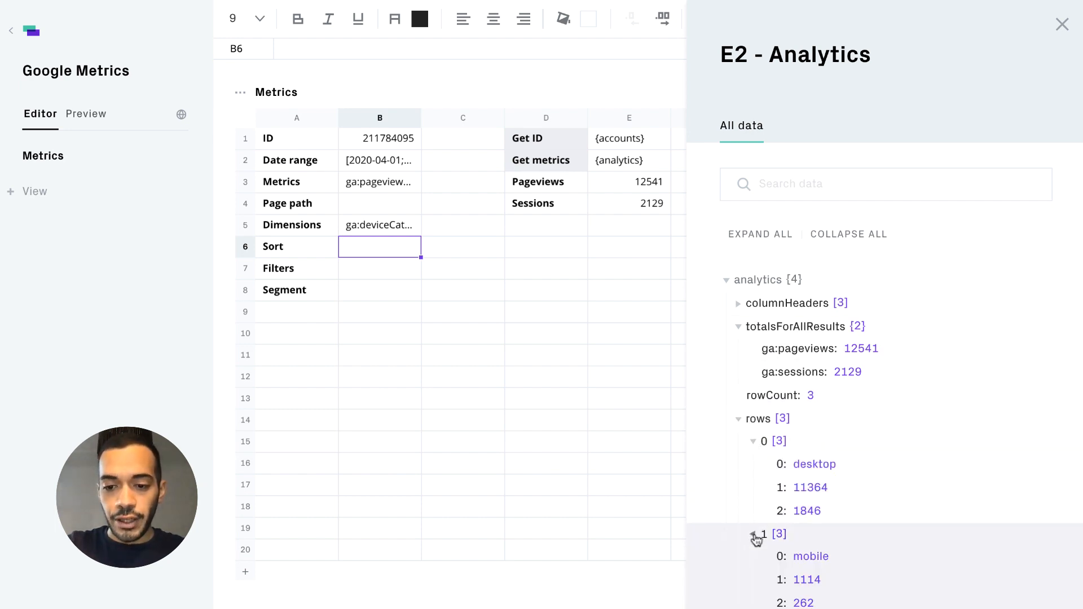
scroll(880, 451, down, 1)
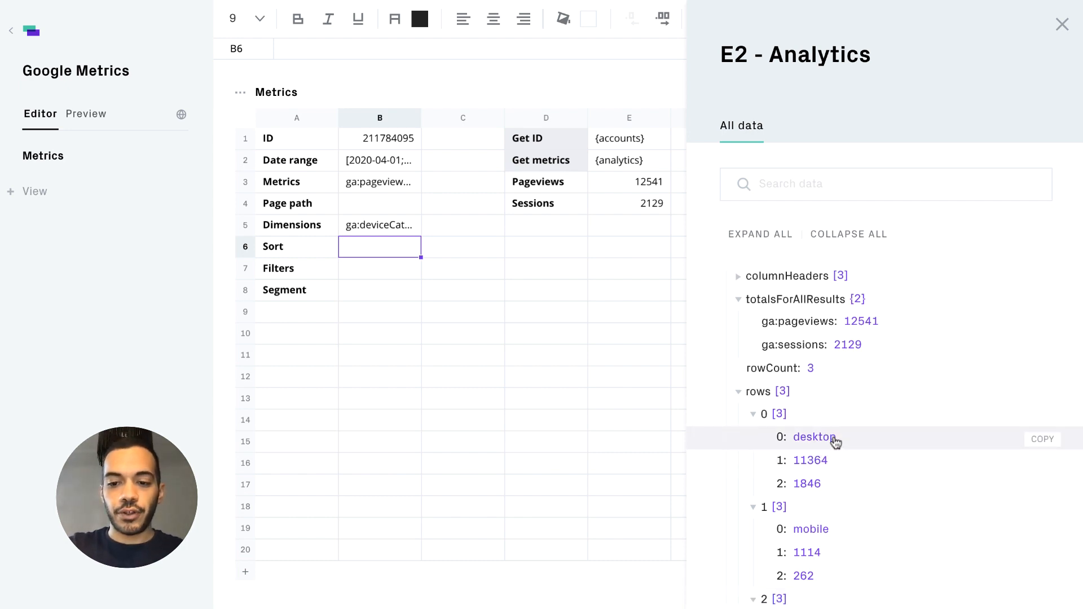
scroll(834, 446, down, 3)
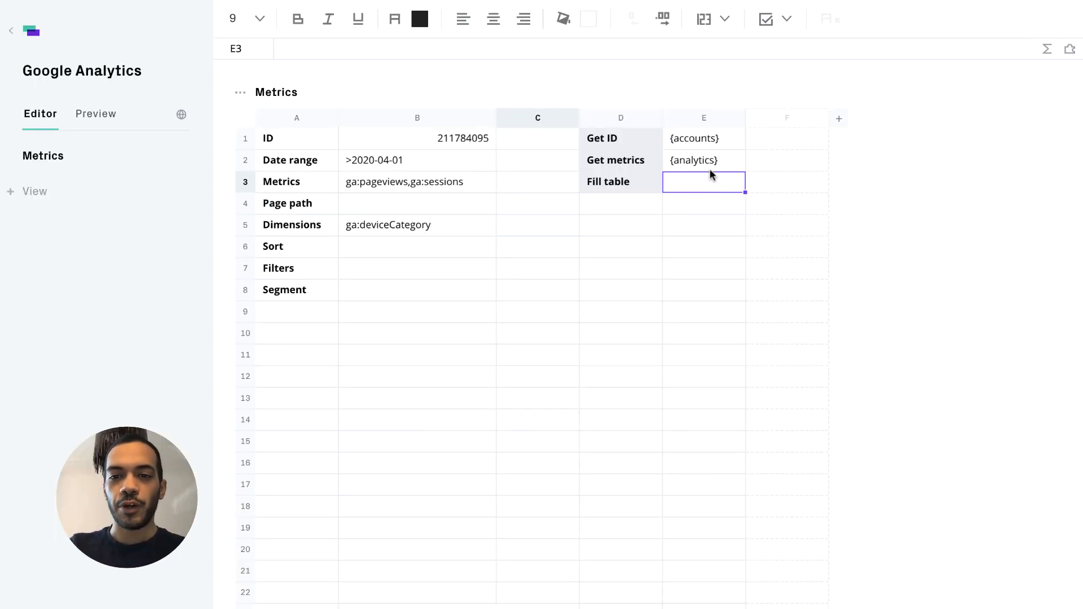
Step: Fill the recommended Report table from the E2 analytics data into the sheet at row 10, using the Overwrite option
click(739, 162)
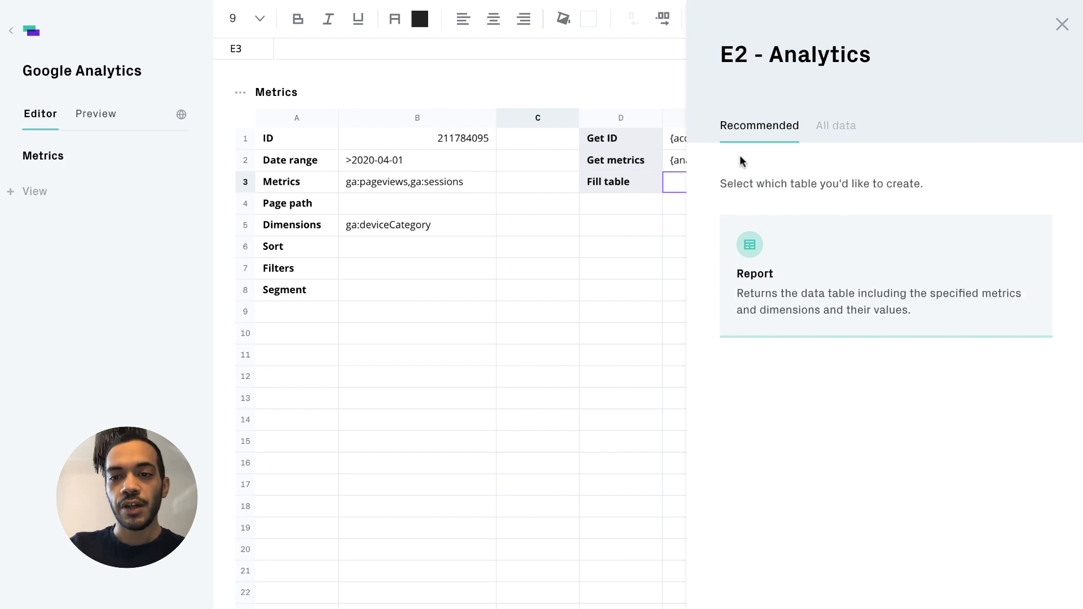
click(839, 135)
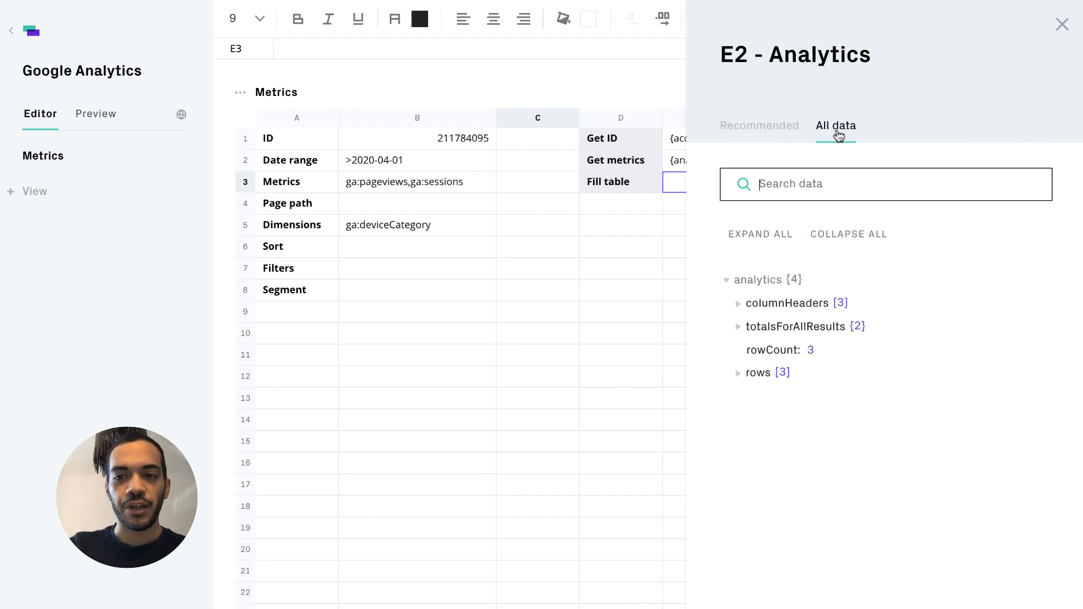
click(760, 130)
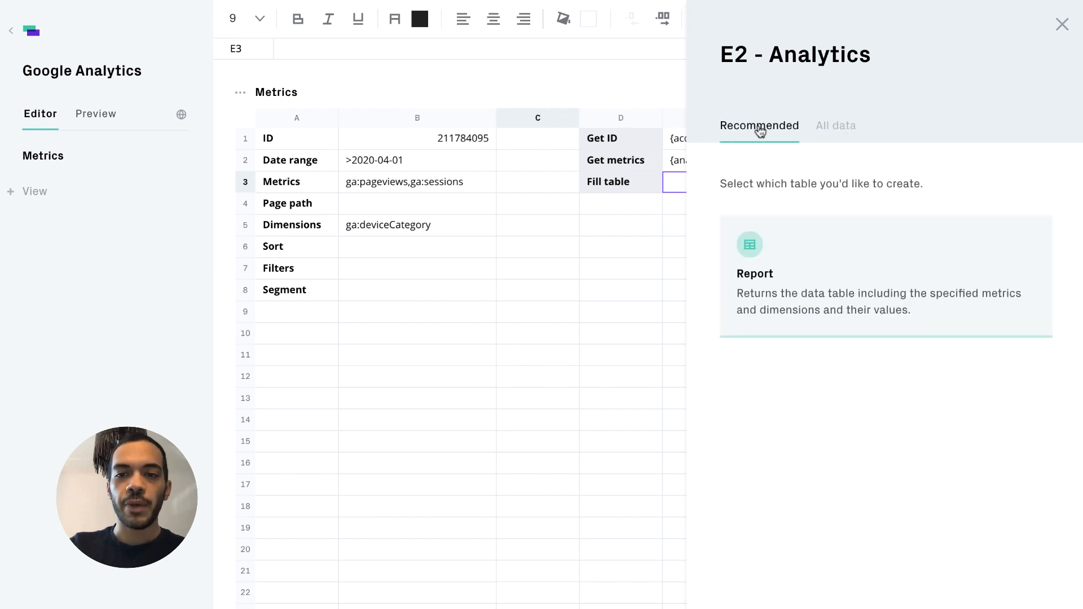
click(766, 260)
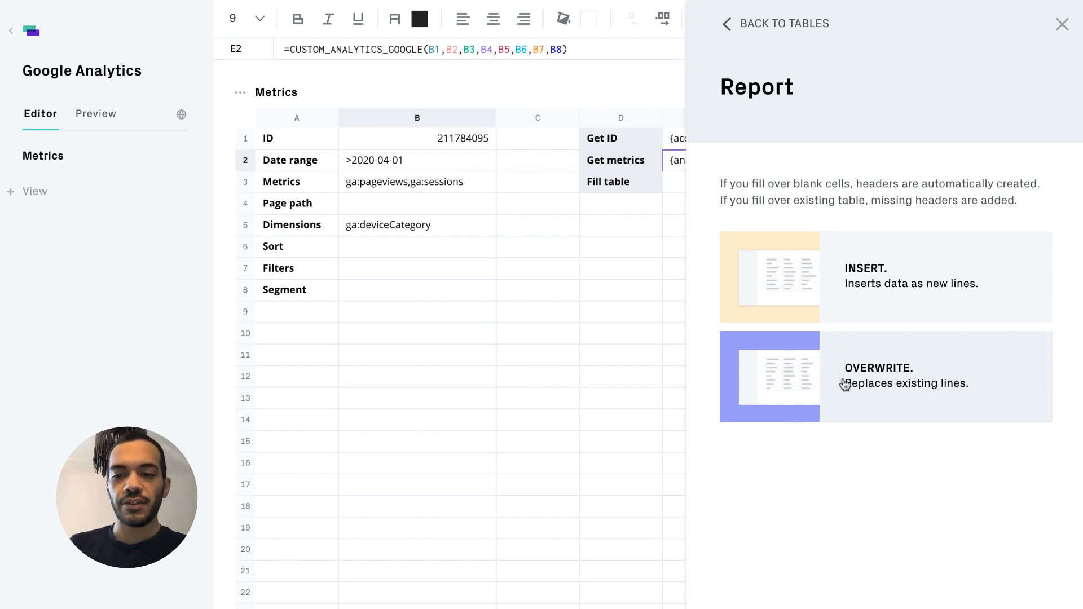
click(846, 382)
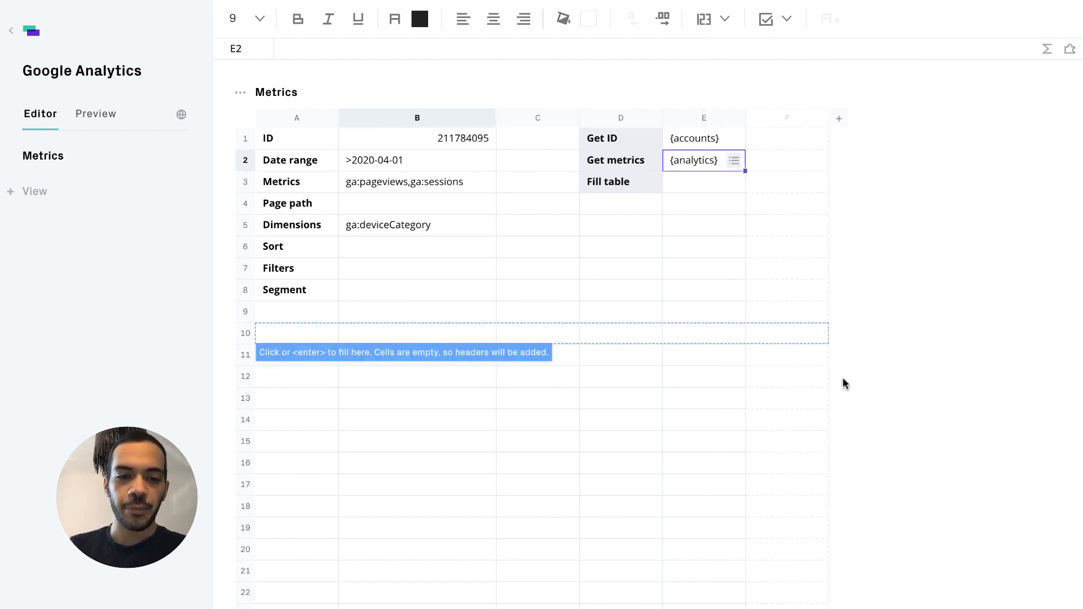
key(Down)
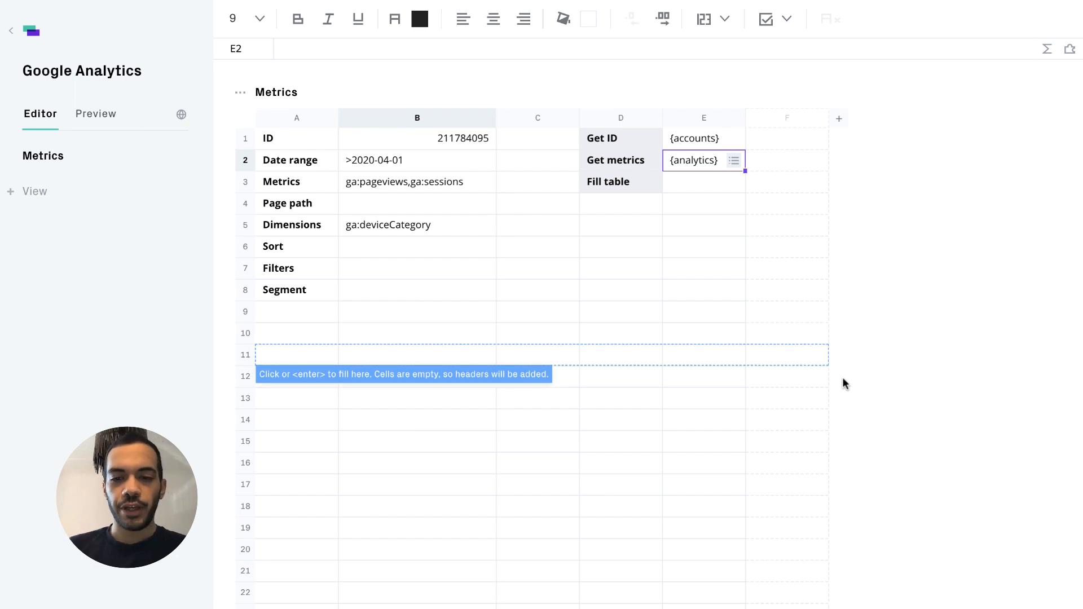
key(Up)
key(Up)
key(Down)
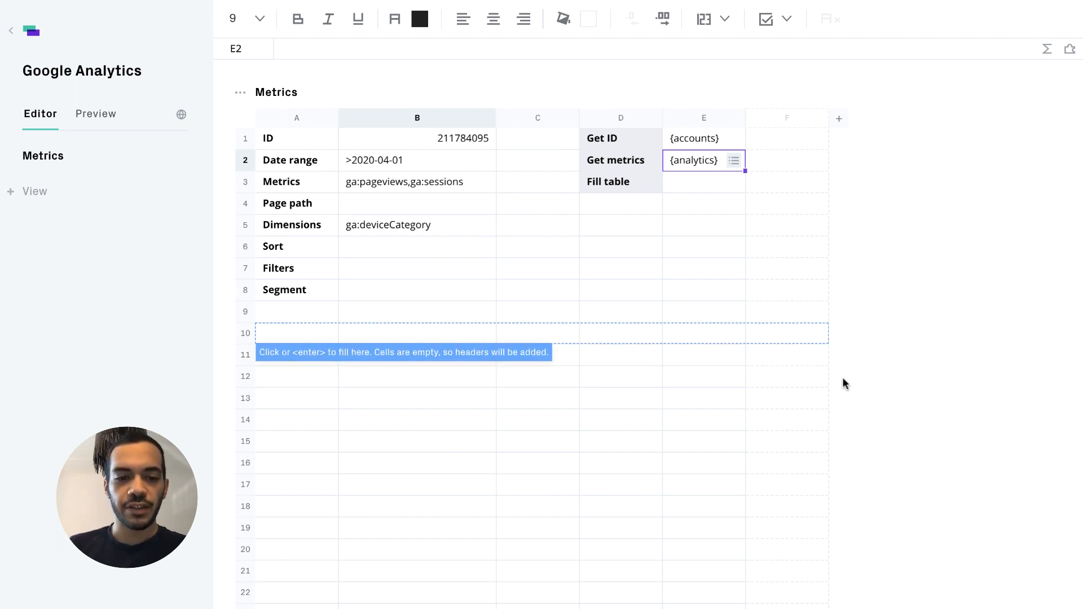
key(Return)
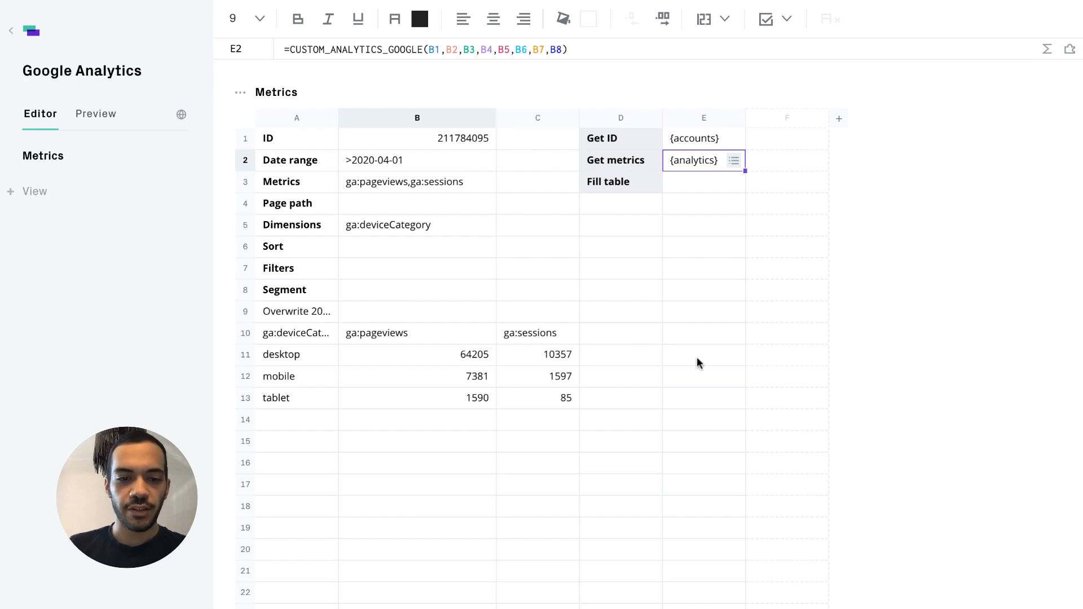
Step: Move the formula =OVERWRITE_DATA(PARSE(E2,"rows[*]"),A10:F10) from cell A9 to cell E3 beside Fill table
click(277, 314)
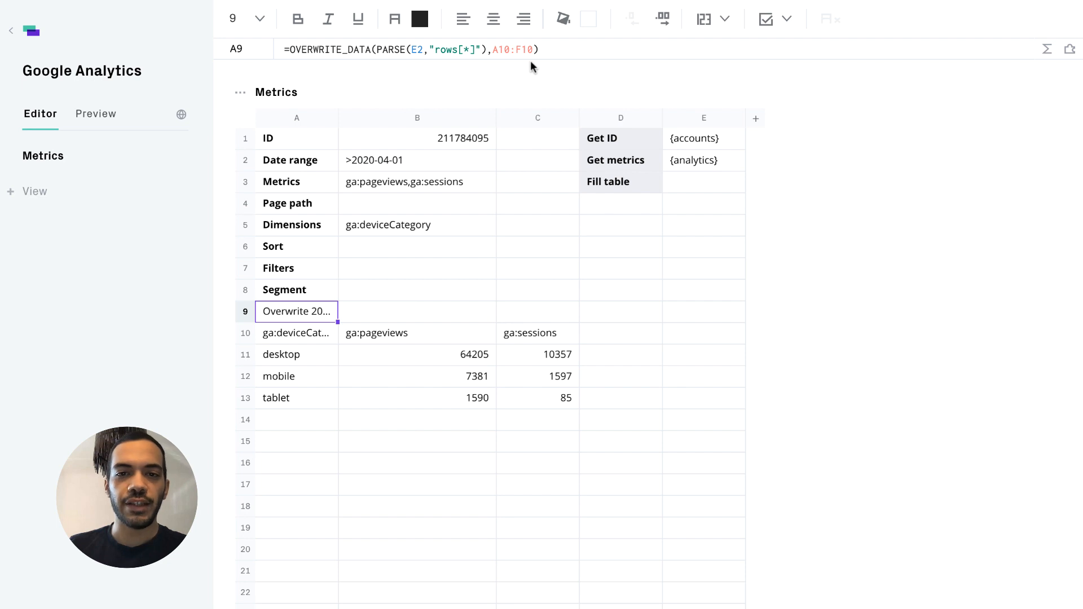
drag(297, 336, 537, 402)
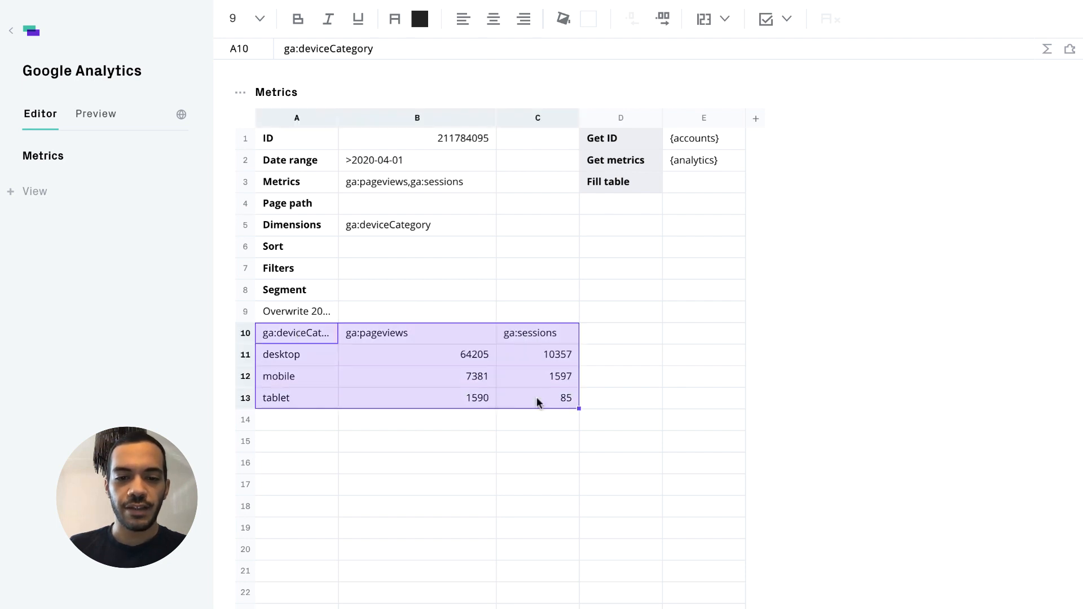
click(309, 313)
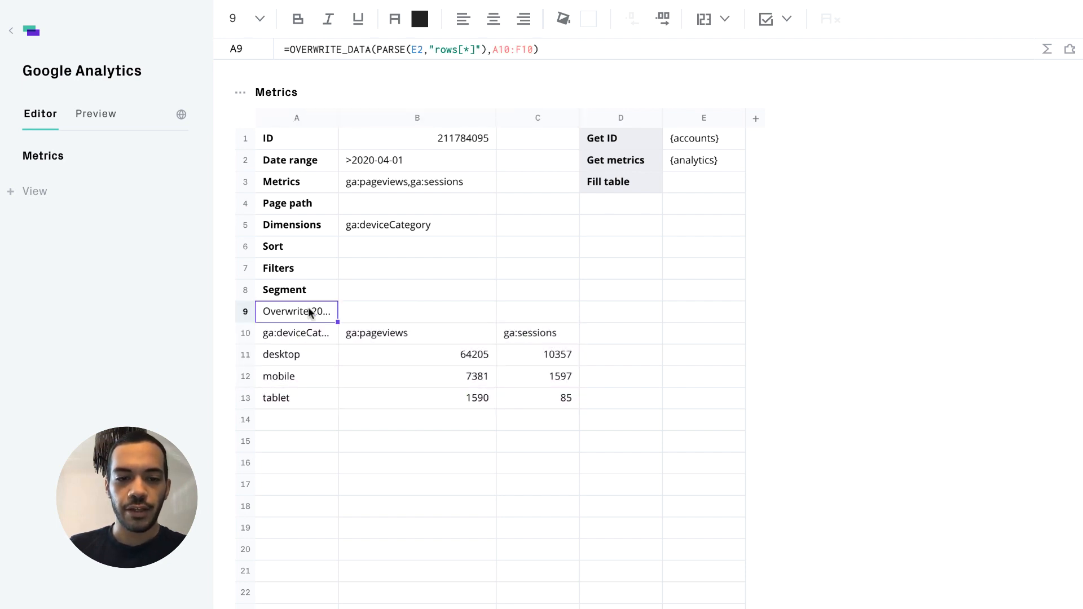
click(700, 182)
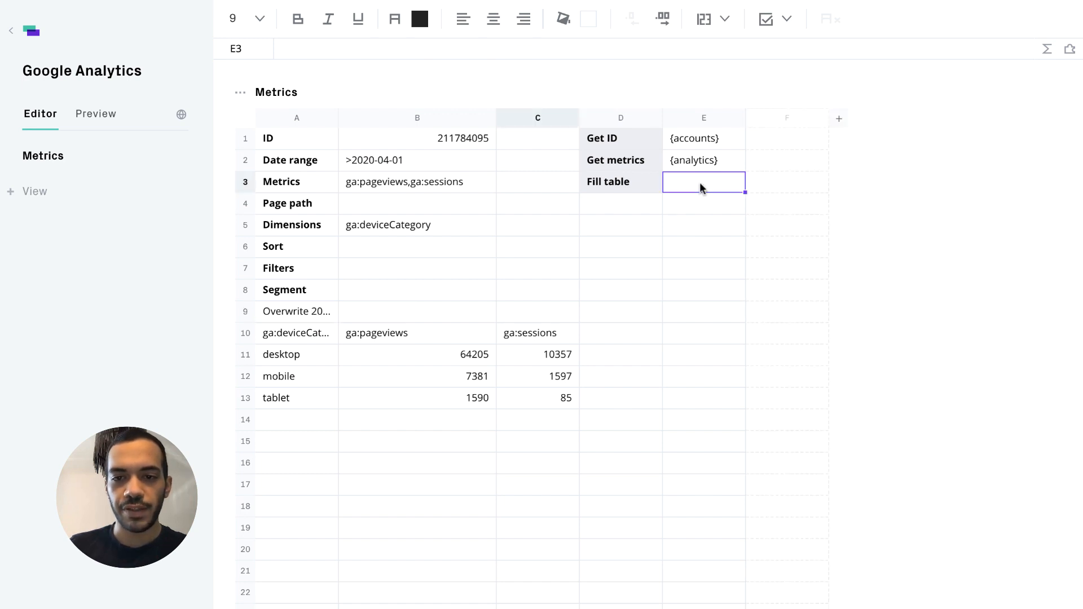
text(=OVERWRITE_DATA(PARSE(E2,"rows[*]"),A10:F10))
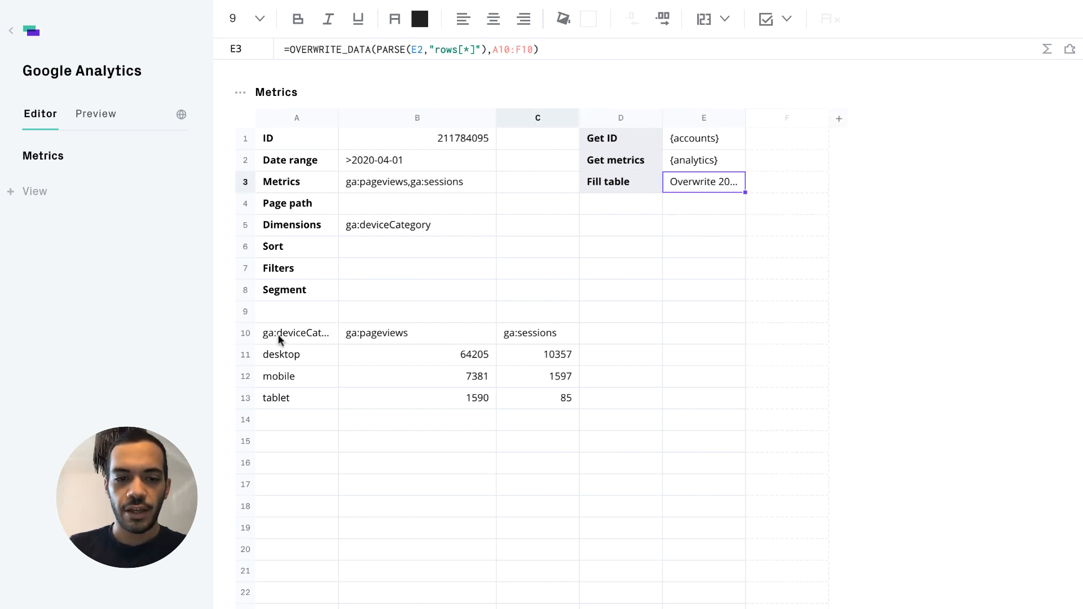
Step: Clear the filled report table in cells A10:C13, including its headers
drag(277, 334, 530, 401)
click(530, 402)
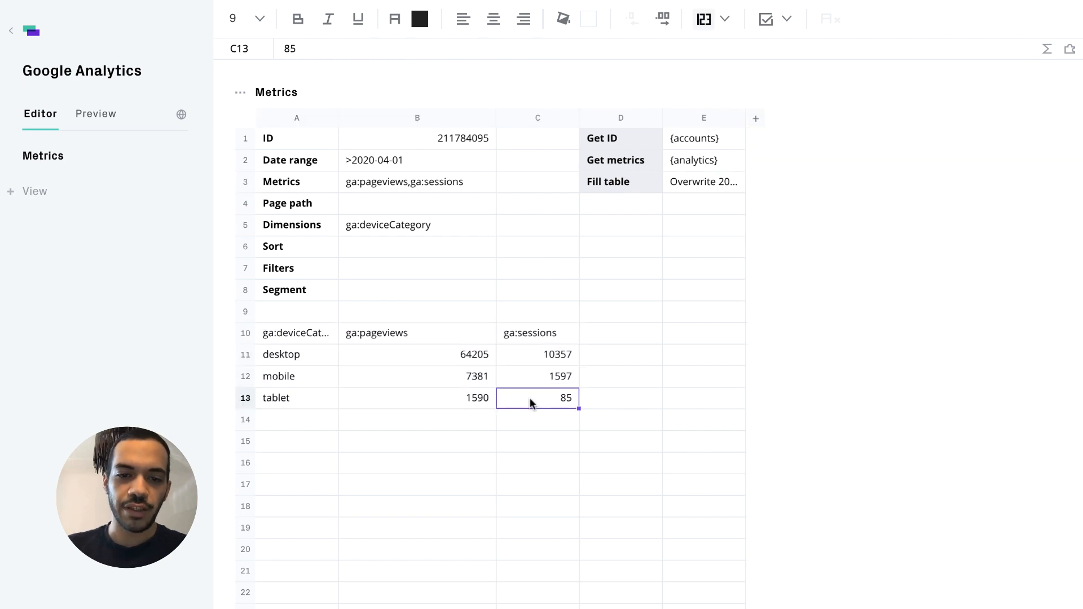
click(562, 337)
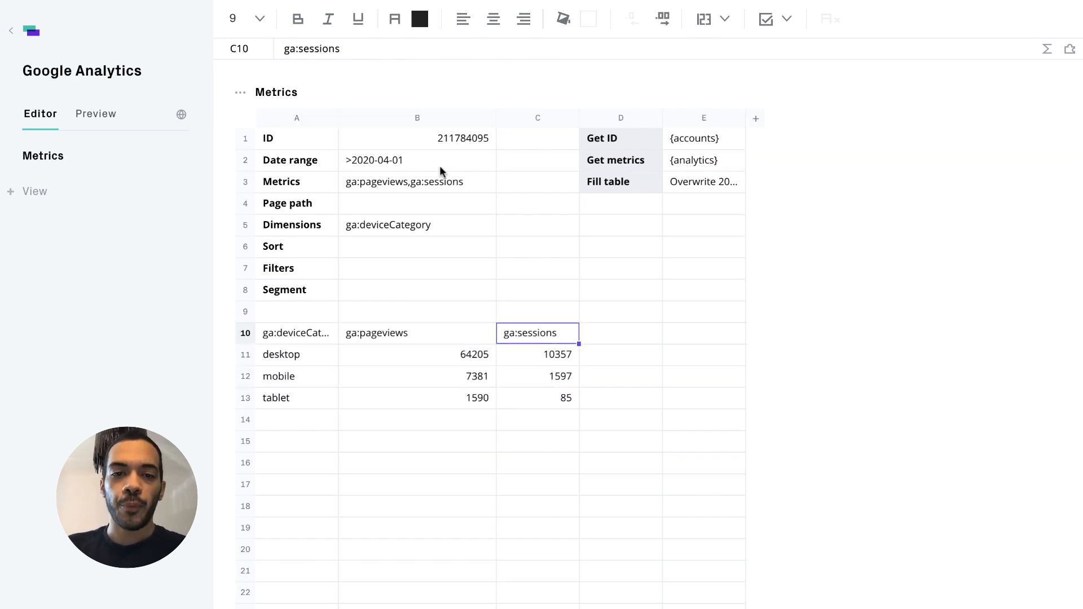
drag(523, 337, 278, 401)
key(Delete)
Step: Change the metrics in cell B3 to ga:pageviews,ga:users
double_click(471, 177)
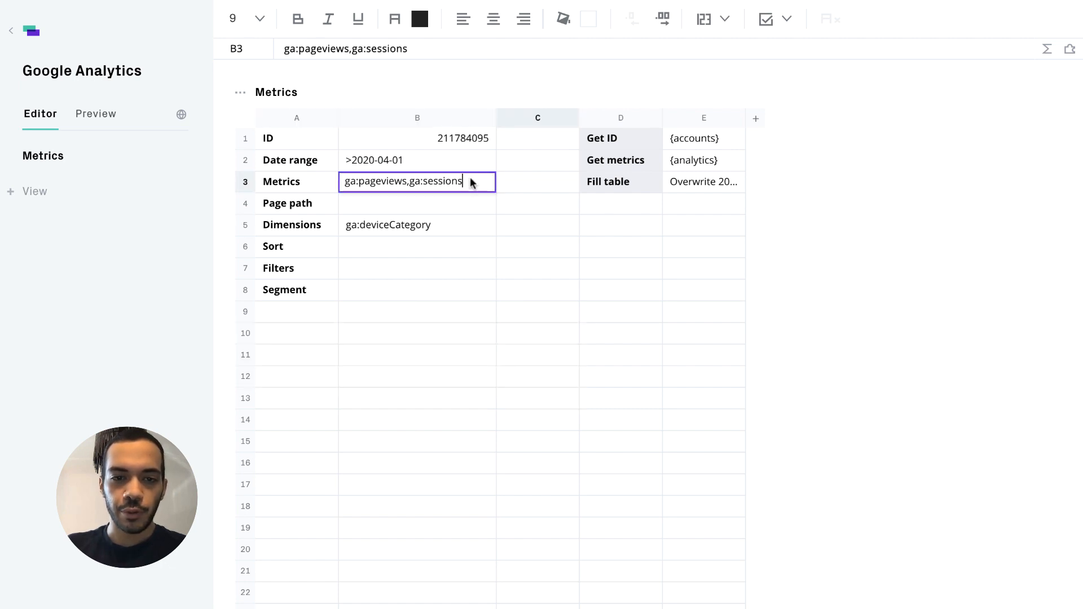
click(424, 181)
text(users)
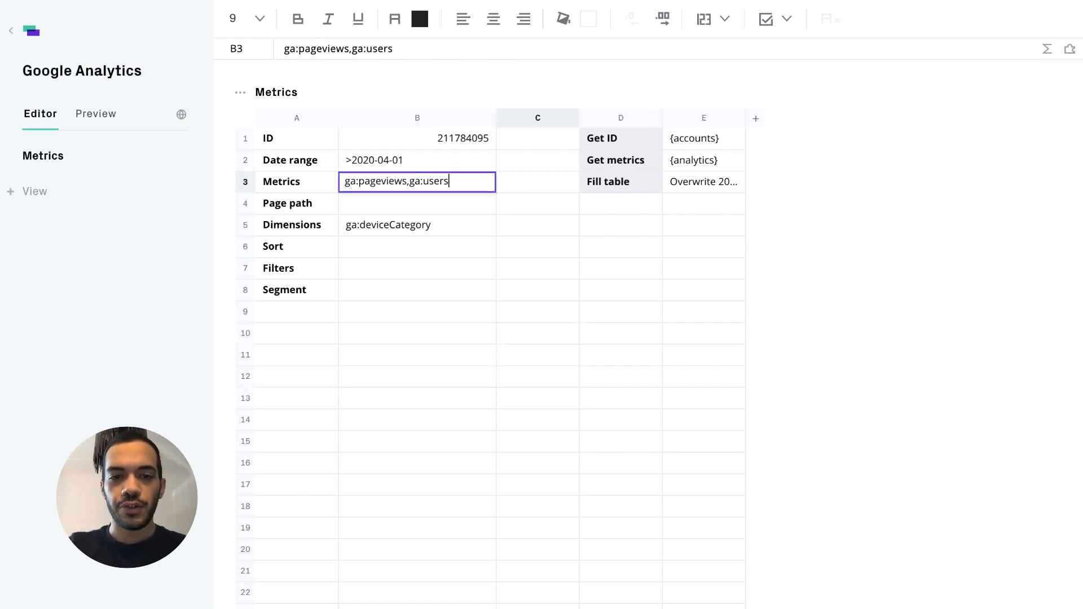
key(Return)
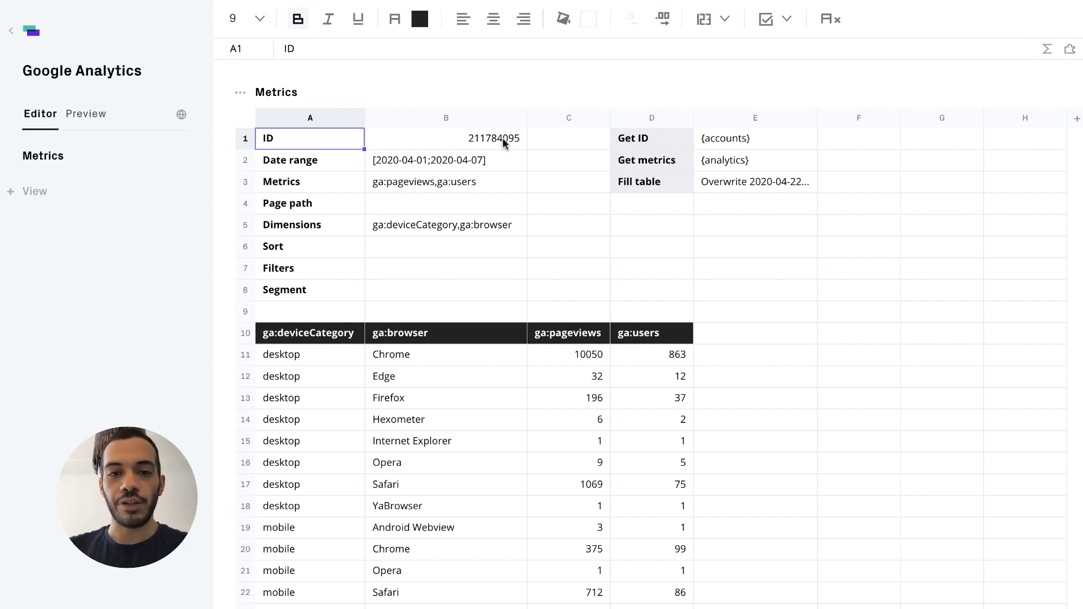
drag(501, 156, 475, 287)
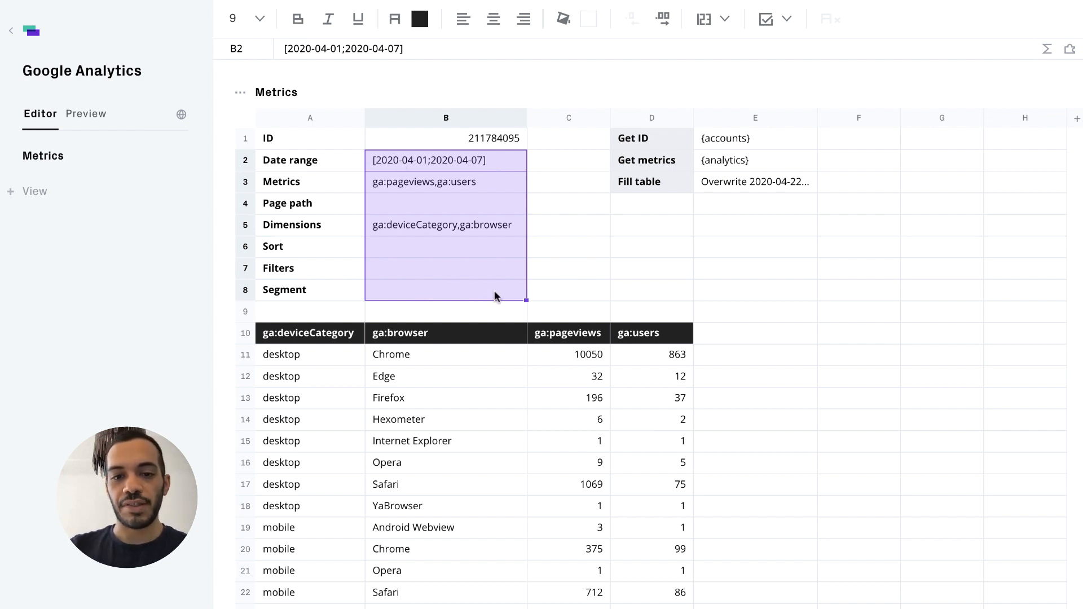
Step: Turn cells B2:B8, from Date range to Segment, into input field elements
click(790, 27)
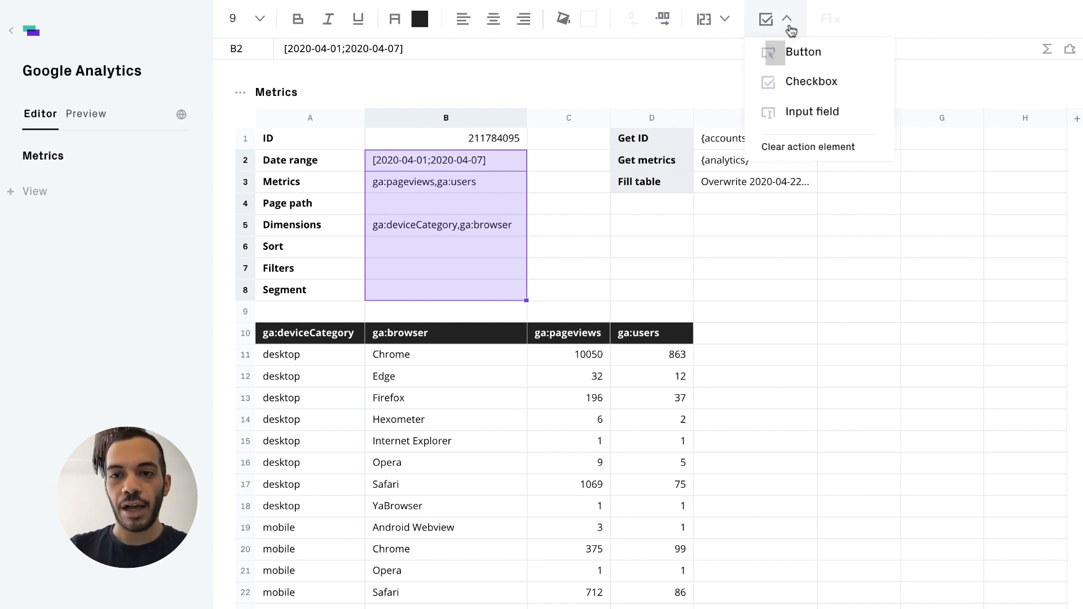
click(811, 118)
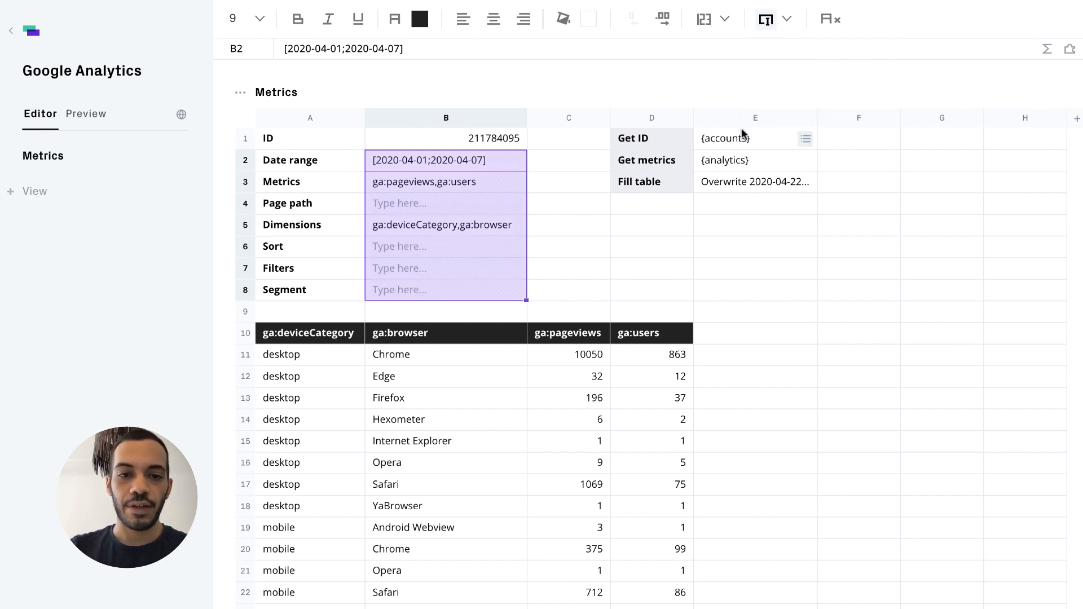
click(513, 166)
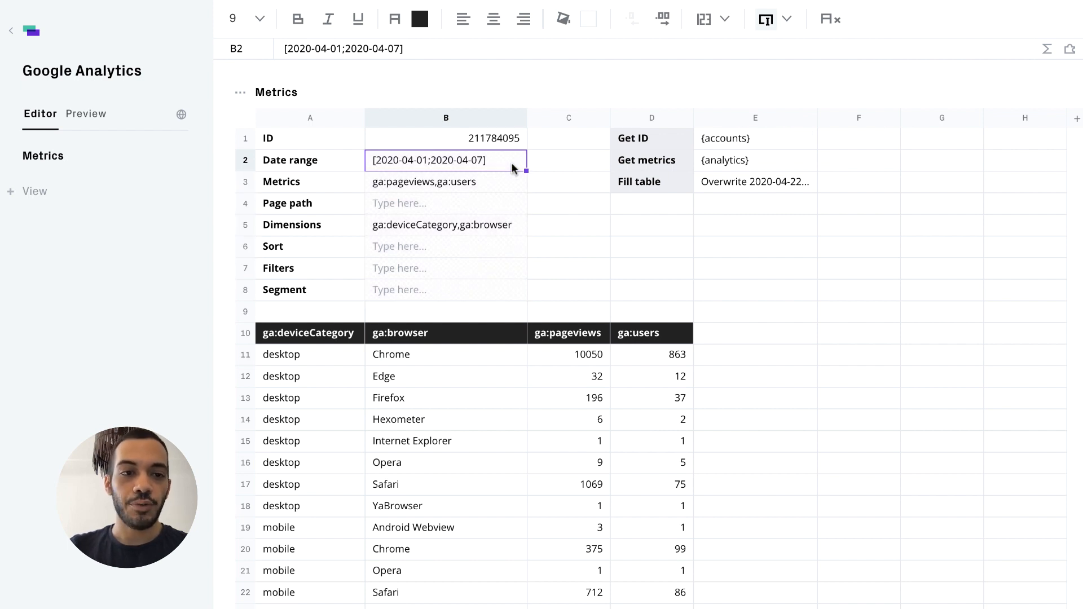
Step: Publish the Google Analytics spreadsheet with its Metrics view as an app and copy the app's link
click(182, 116)
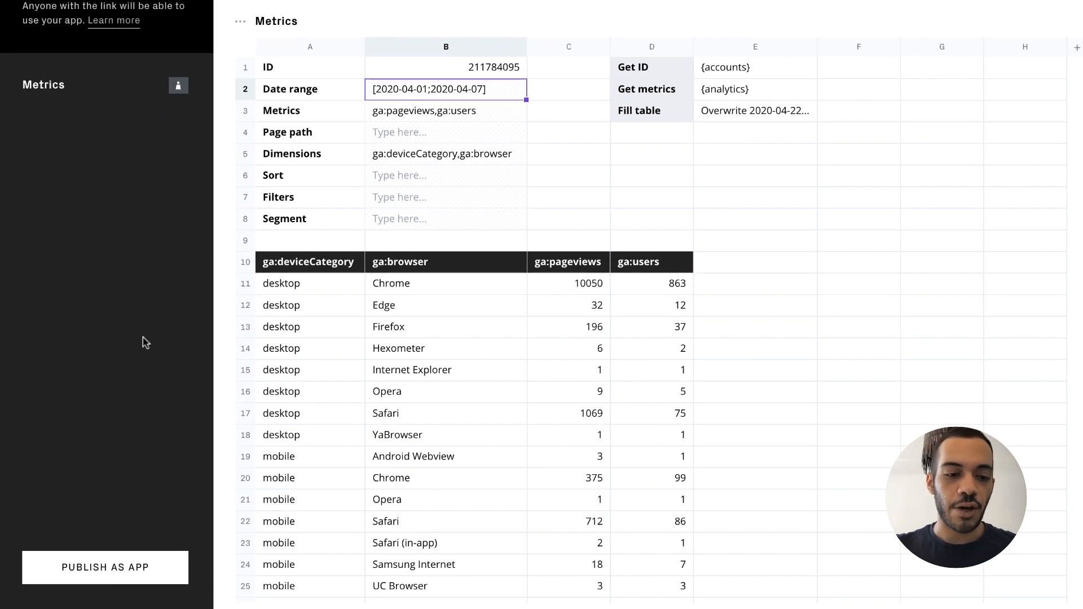
click(126, 573)
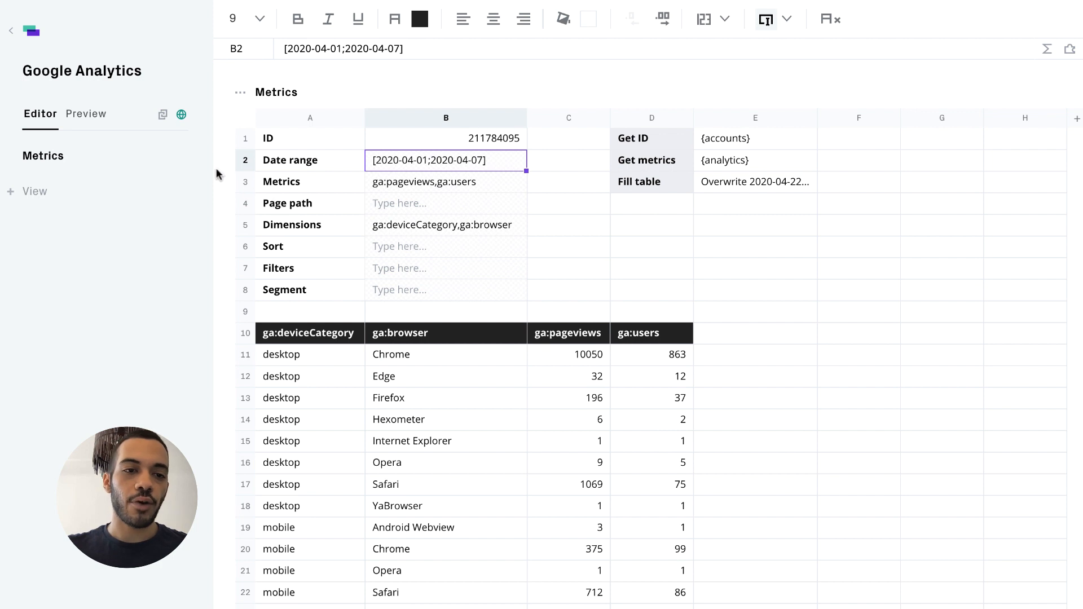
click(162, 117)
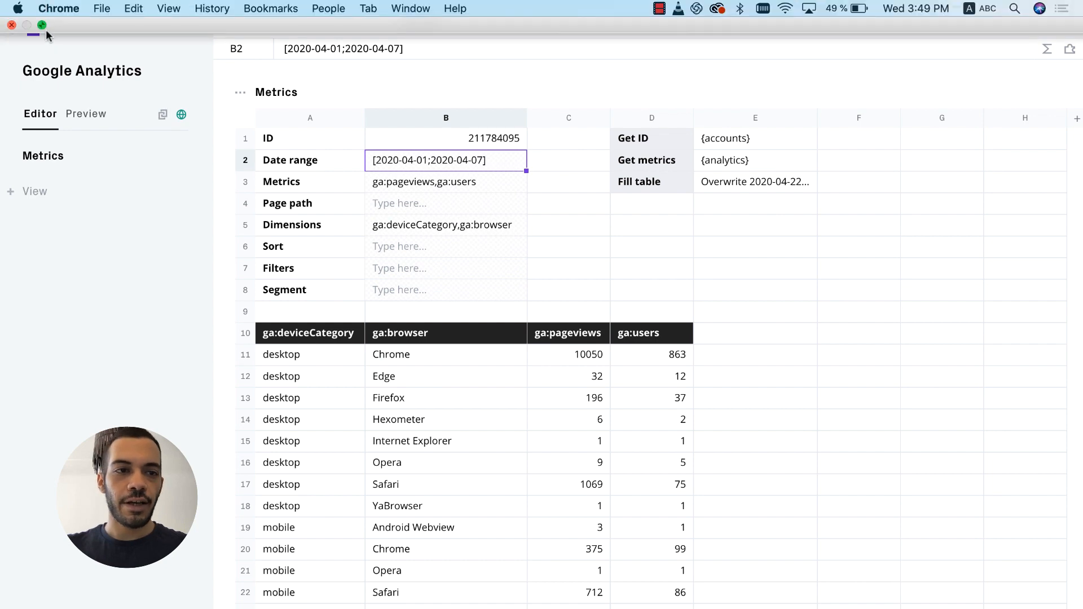
Step: Open the published Google Analytics app from its copied link in the browser and show it full screen
click(43, 28)
click(215, 60)
text(https://app.dashdash.com/published/XVvXwggUYGoL248tRCV8Wdifh1whxAG58uAv-QVoRfLh/)
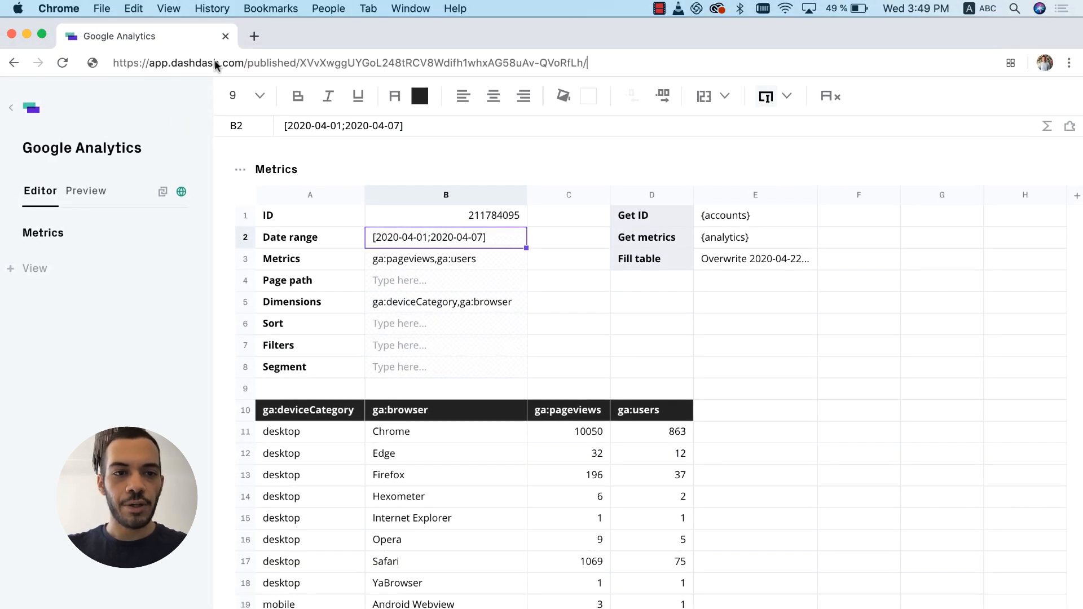
key(Return)
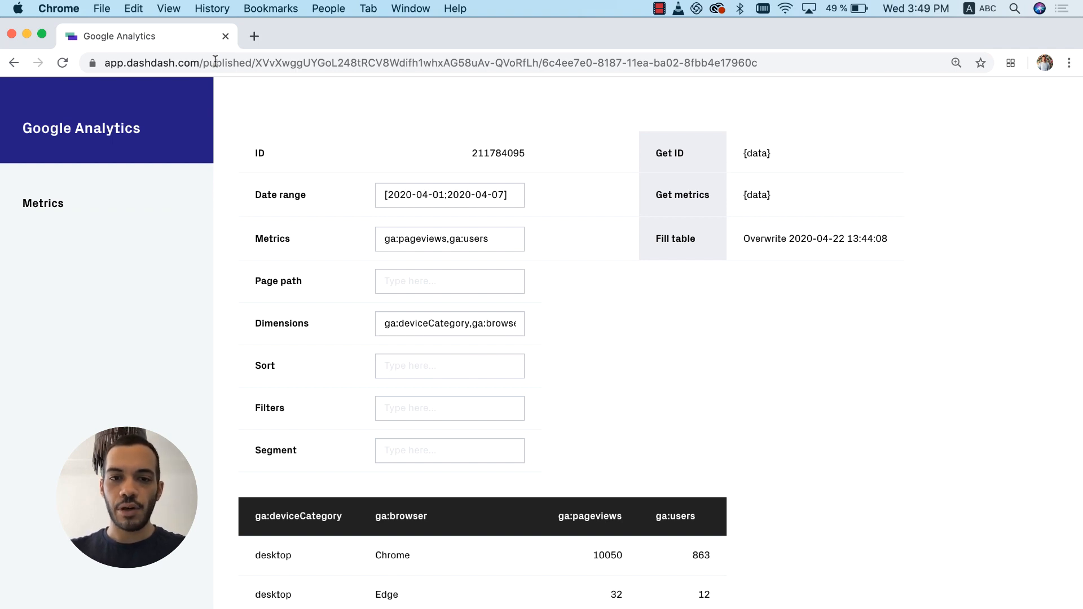
key(ctrl+super+f)
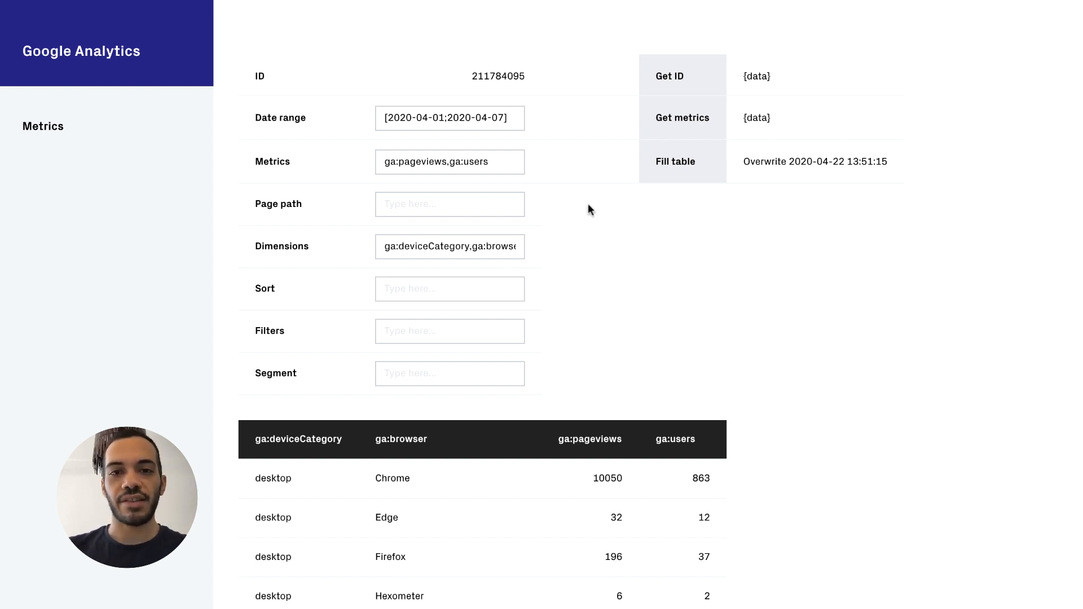
Step: Set the published app's Date range input to >2020-04-01
click(512, 118)
key(ctrl+a)
text(>2)
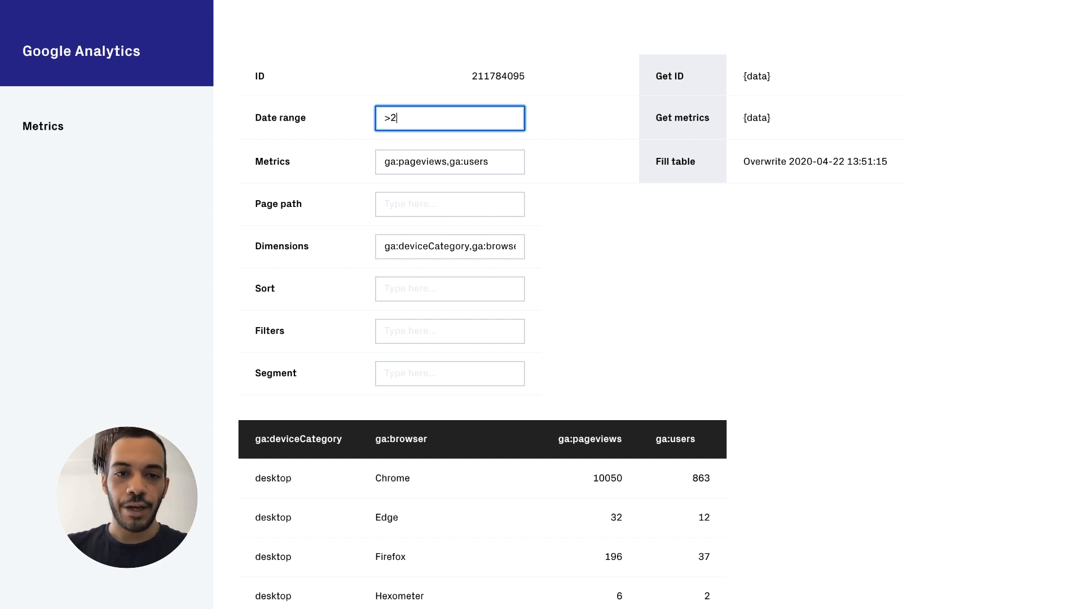
text(020-04-0)
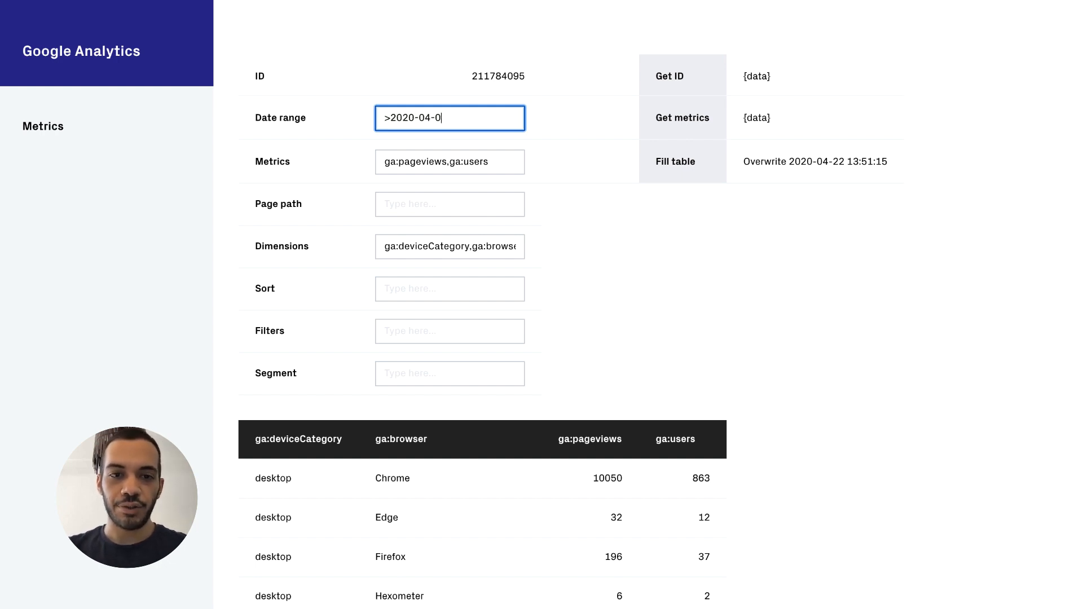
text(1)
key(Return)
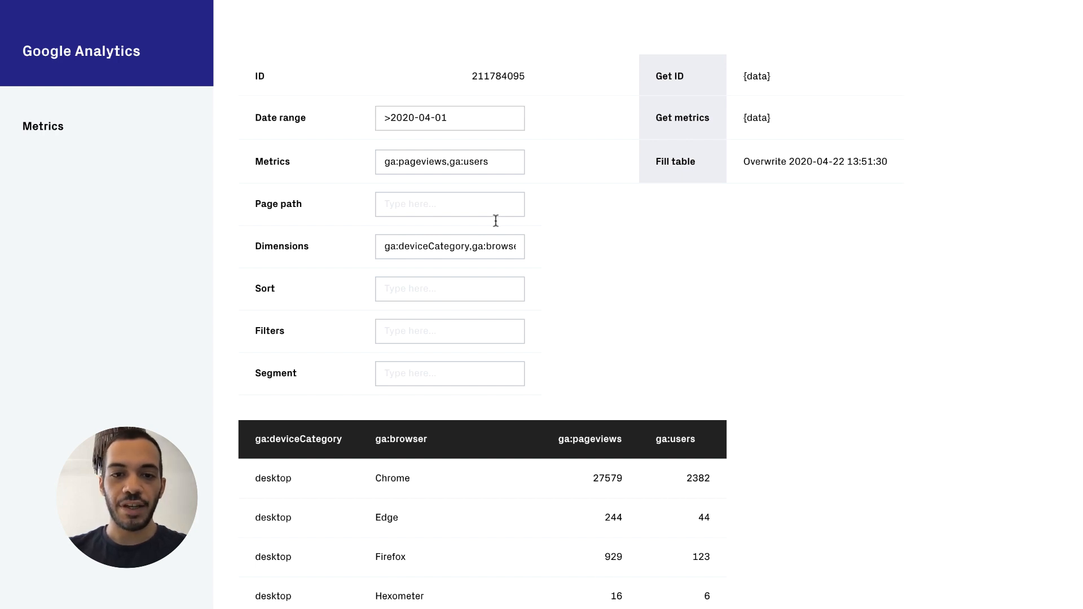
Step: Replace ga:users with ga:bounceRate in the Metrics input so it reads ga:pageviews,ga:bounceRate
click(471, 161)
text(b)
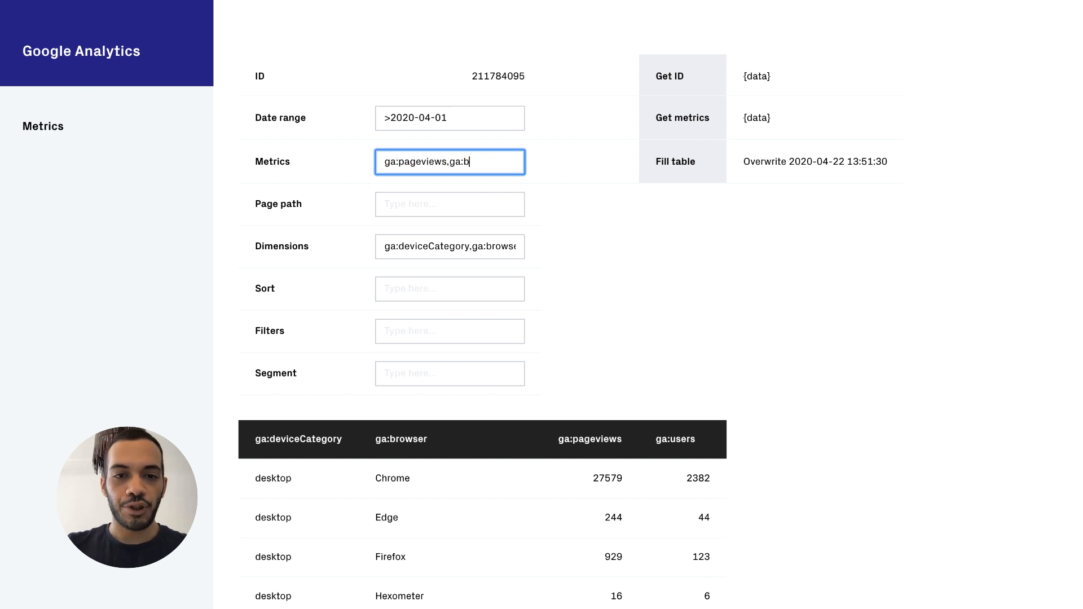
text(ounceRate)
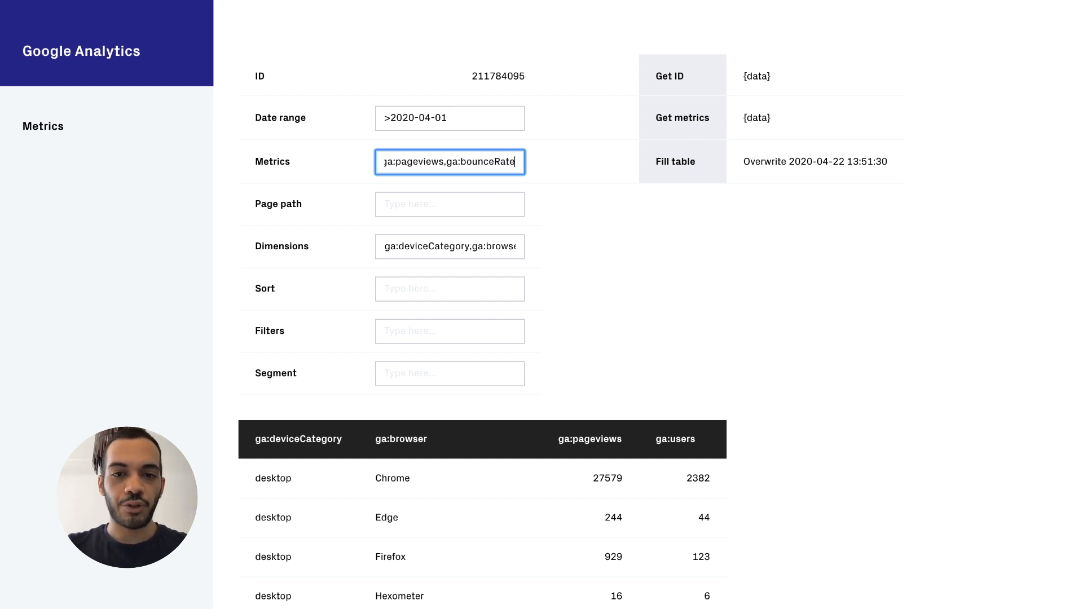
key(Return)
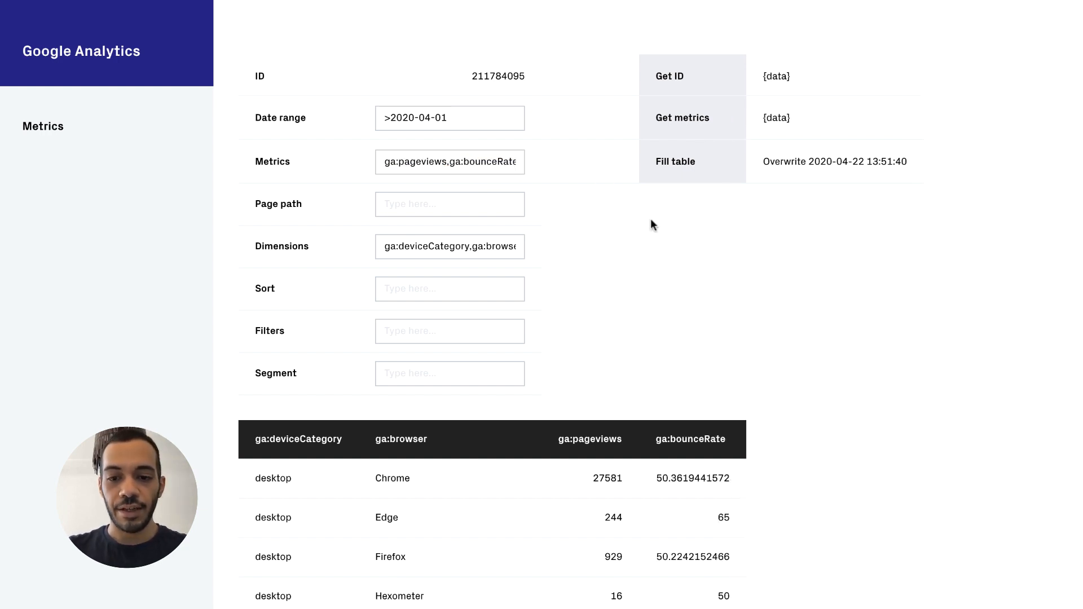